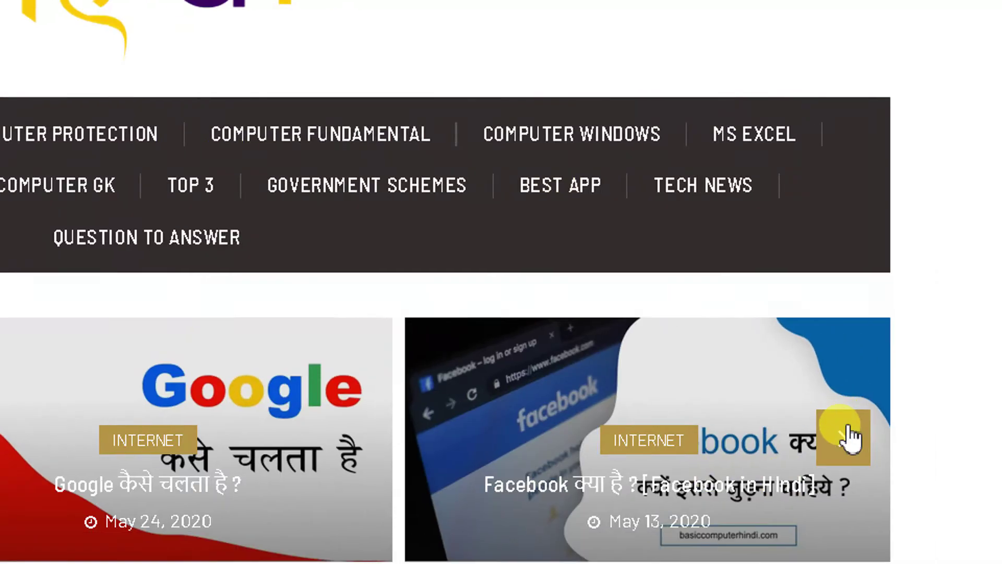
# Step: Browse the featured posts carousel and open the article "Google क्या है? [Google In Hindi]"
pyautogui.click(849, 437)
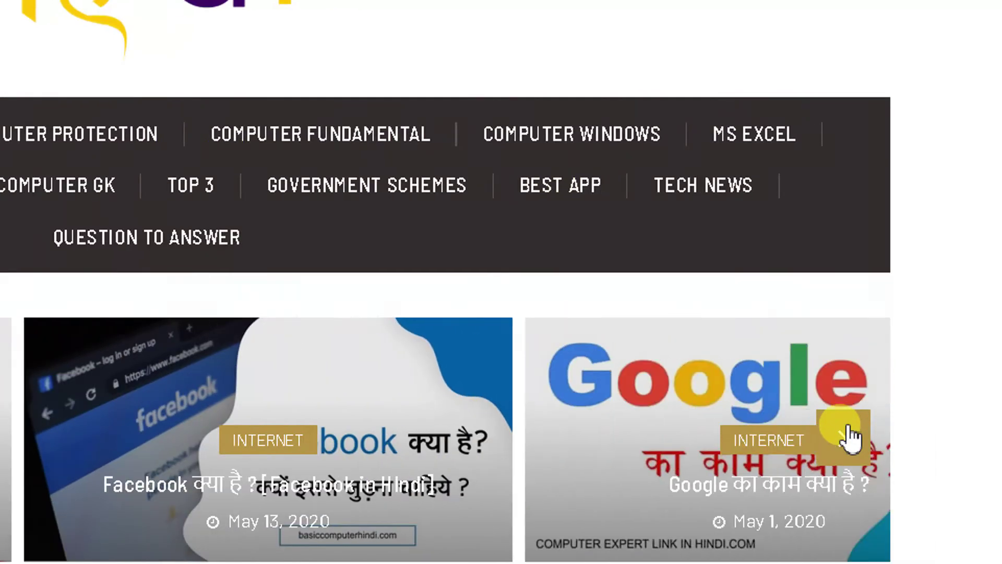
pyautogui.click(849, 437)
pyautogui.click(850, 438)
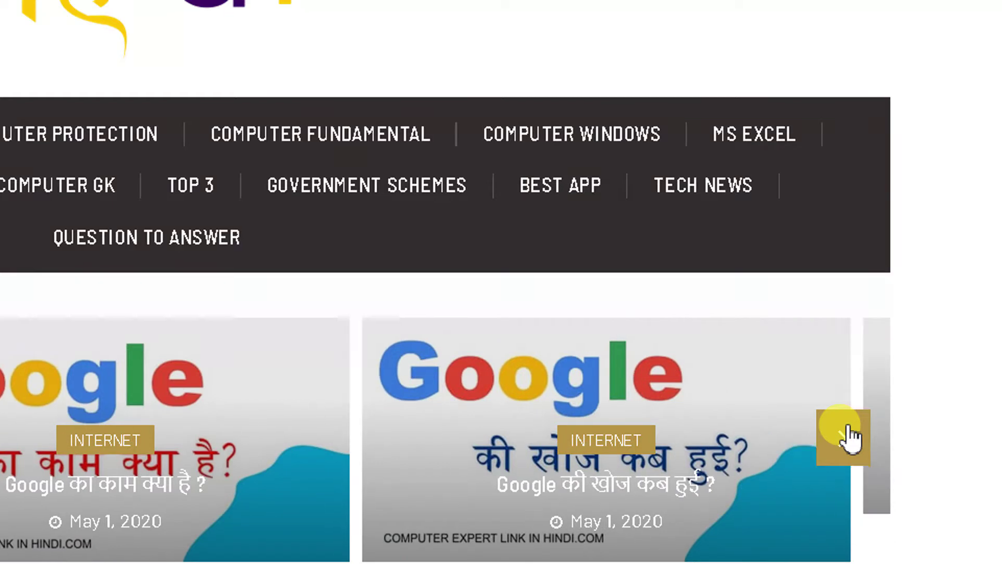
pyautogui.click(849, 437)
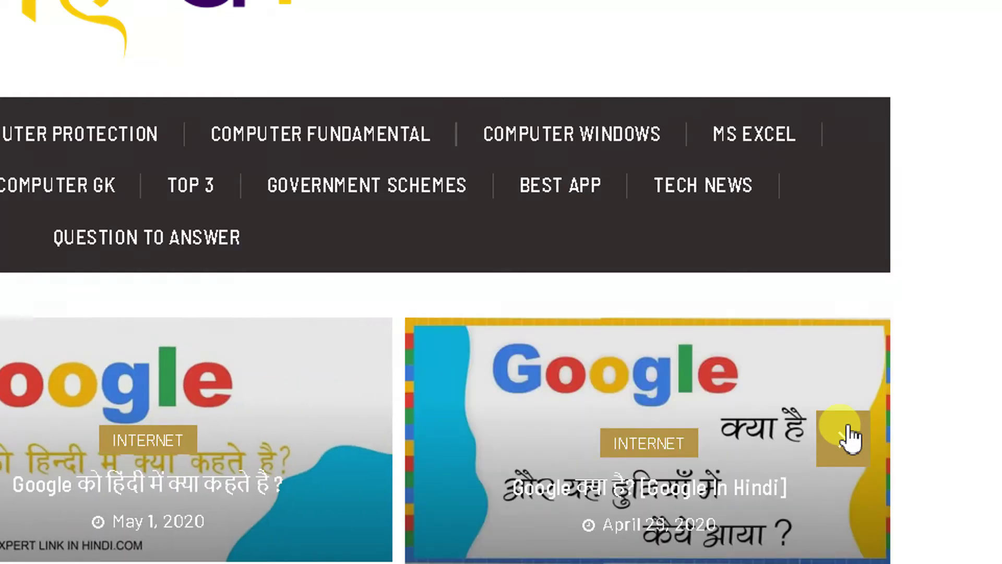
pyautogui.click(849, 437)
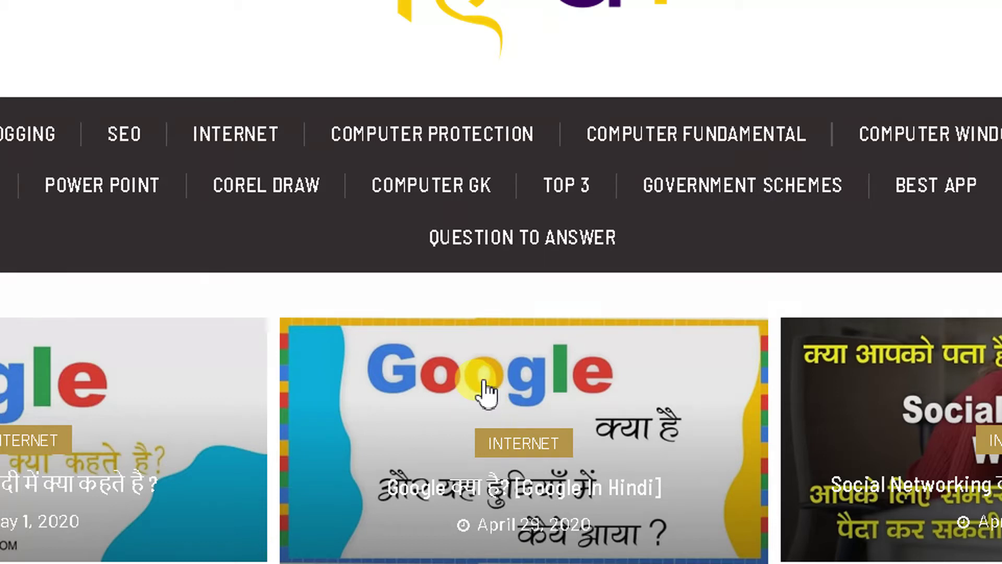
pyautogui.click(486, 393)
# Step: Skim the article on what Google is and copy its web address
pyautogui.scroll(-10, 494, 387)
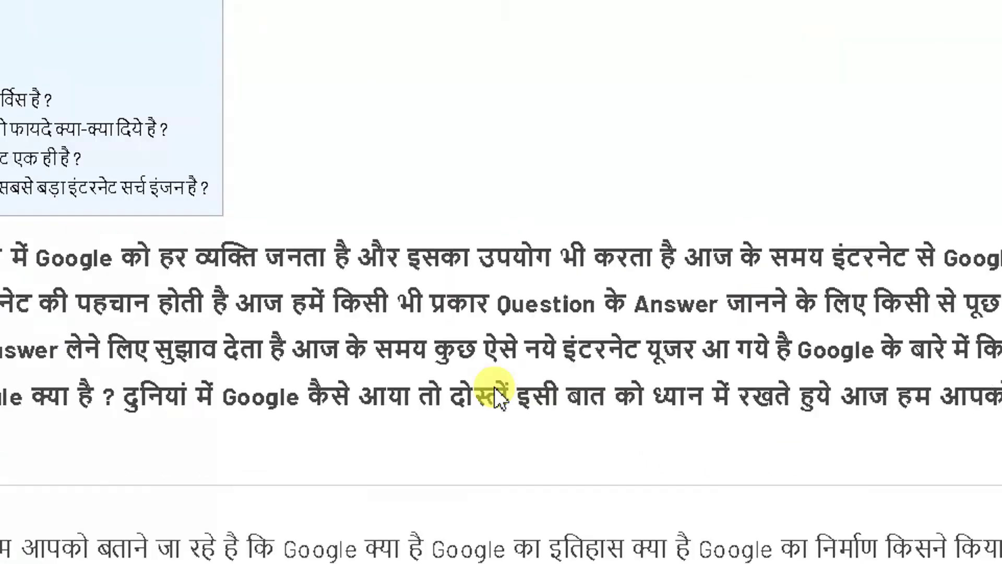
pyautogui.scroll(-15, 494, 386)
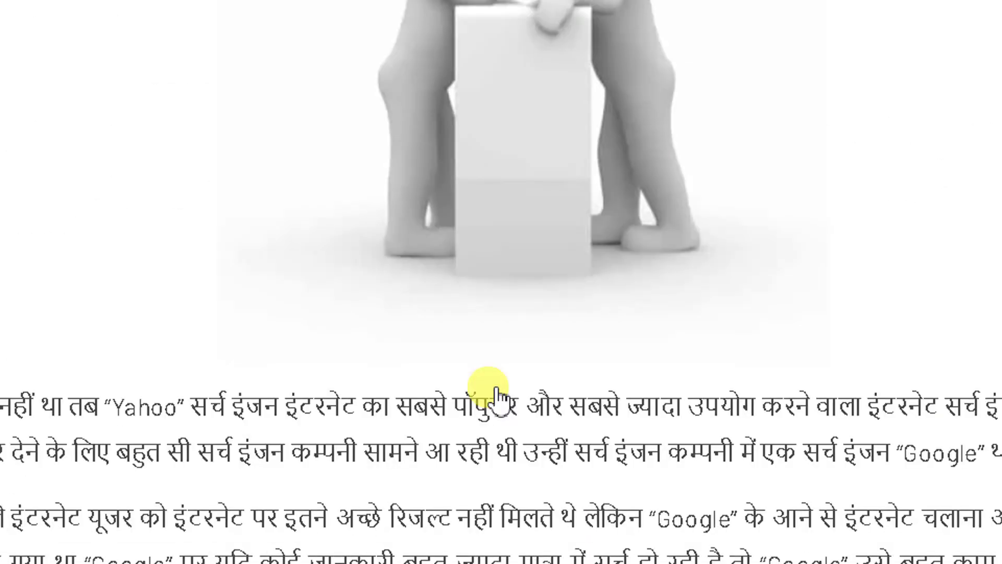
pyautogui.scroll(-15, 494, 397)
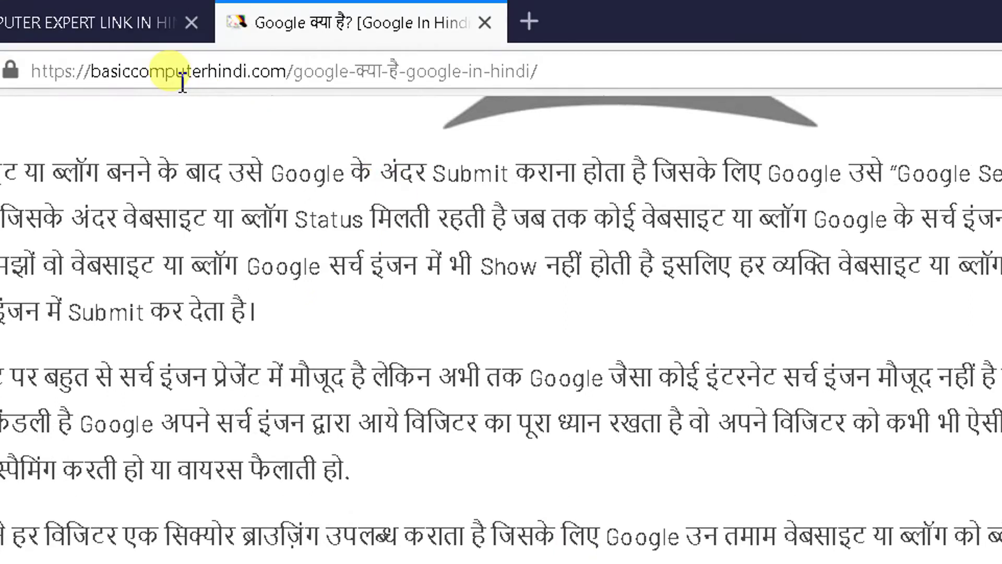
pyautogui.click(180, 82)
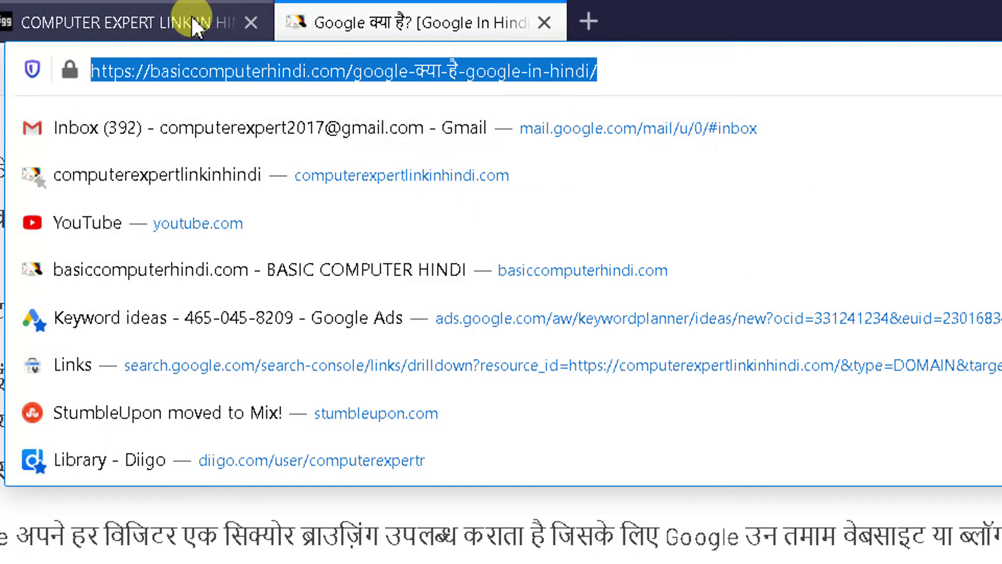
# Step: Switch to the Digg account and open the link submission form from the account's submitted links page
pyautogui.click(192, 21)
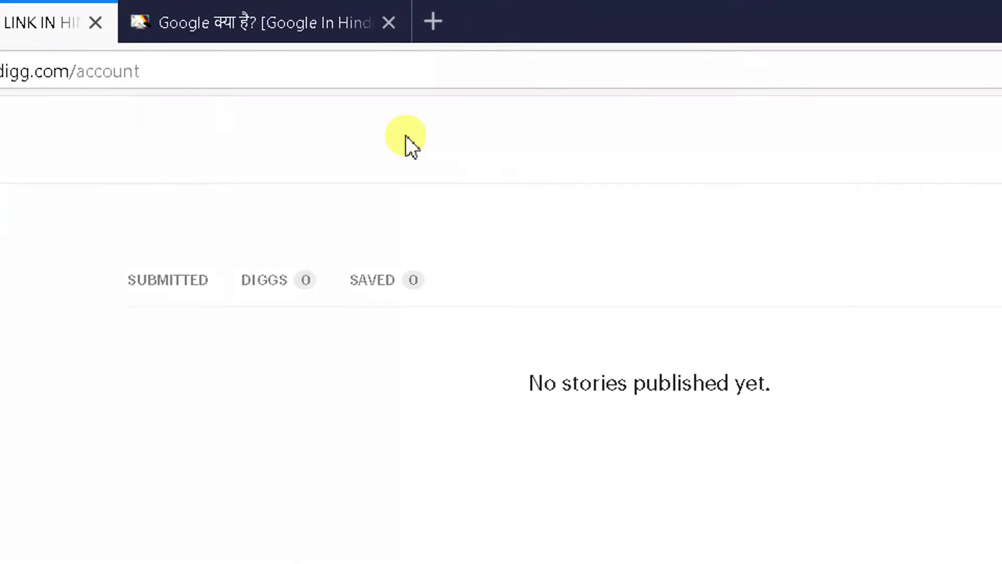
pyautogui.click(26, 132)
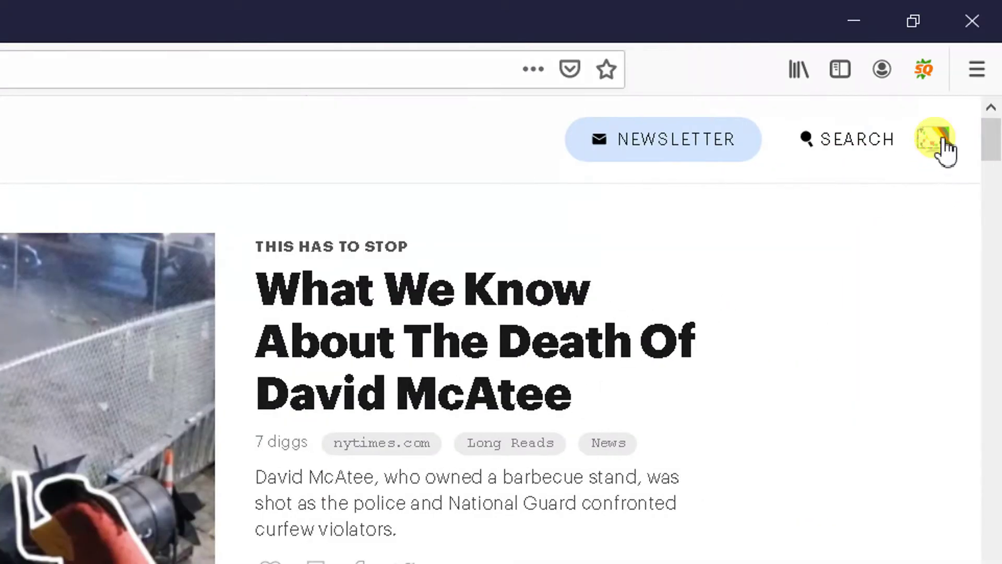
pyautogui.click(944, 150)
pyautogui.click(875, 214)
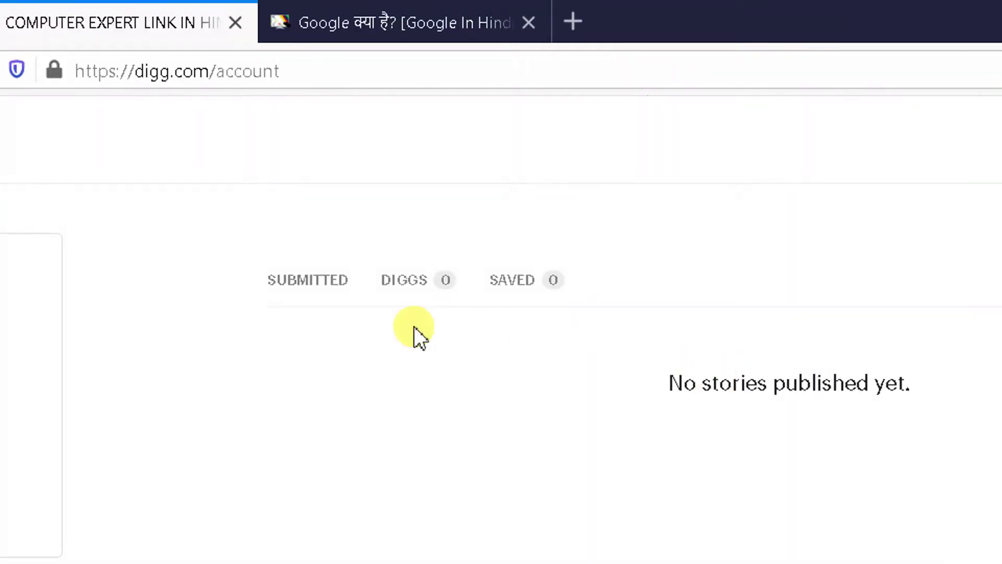
pyautogui.click(338, 290)
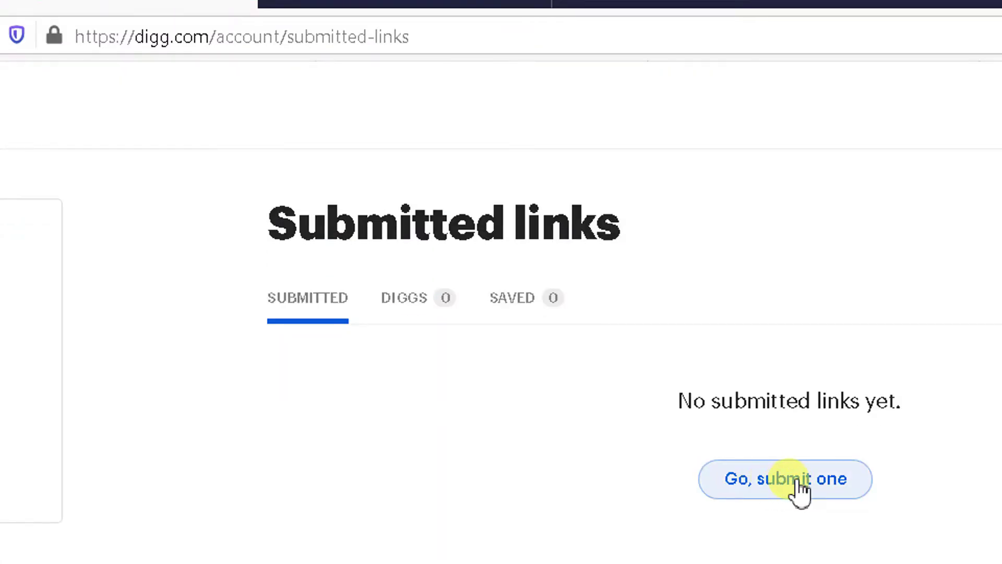
pyautogui.click(800, 490)
# Step: Paste the copied article address as the link and enter "GOOGLE KYA HAI" as the story title
pyautogui.click(406, 302)
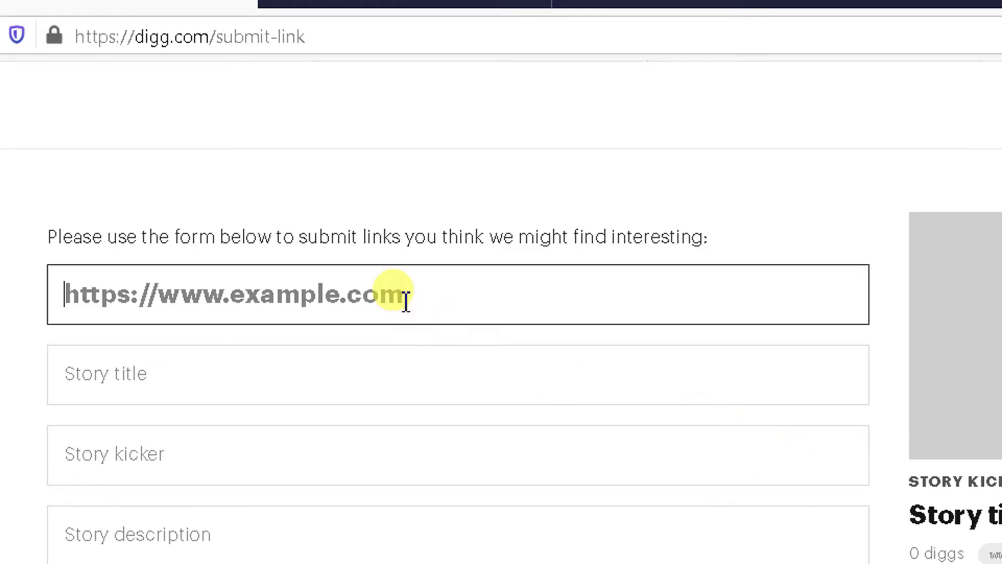
pyautogui.hotkey('ctrl', 'v')
pyautogui.moveTo(406, 302); pyautogui.dragTo(623, 308)
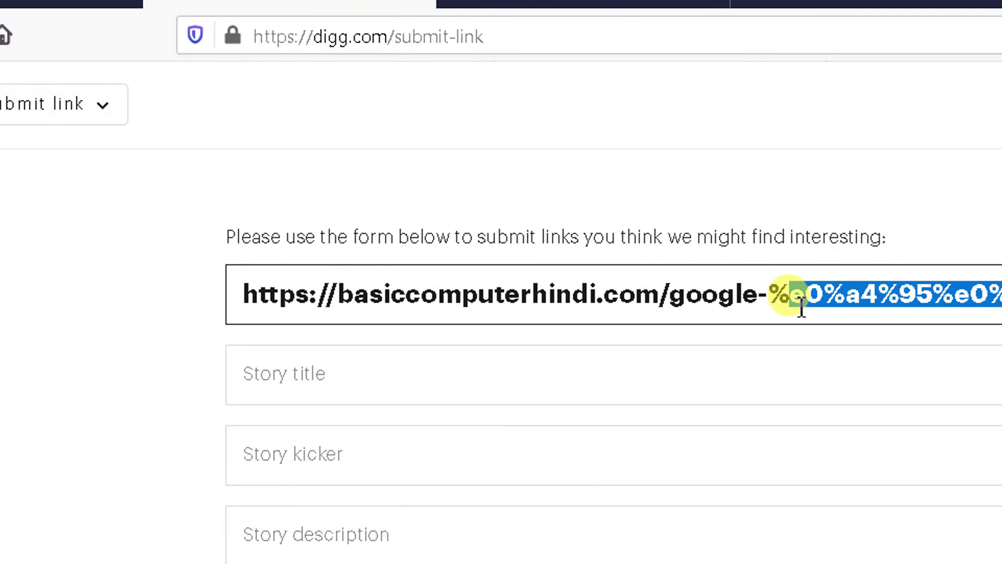
pyautogui.click(644, 371)
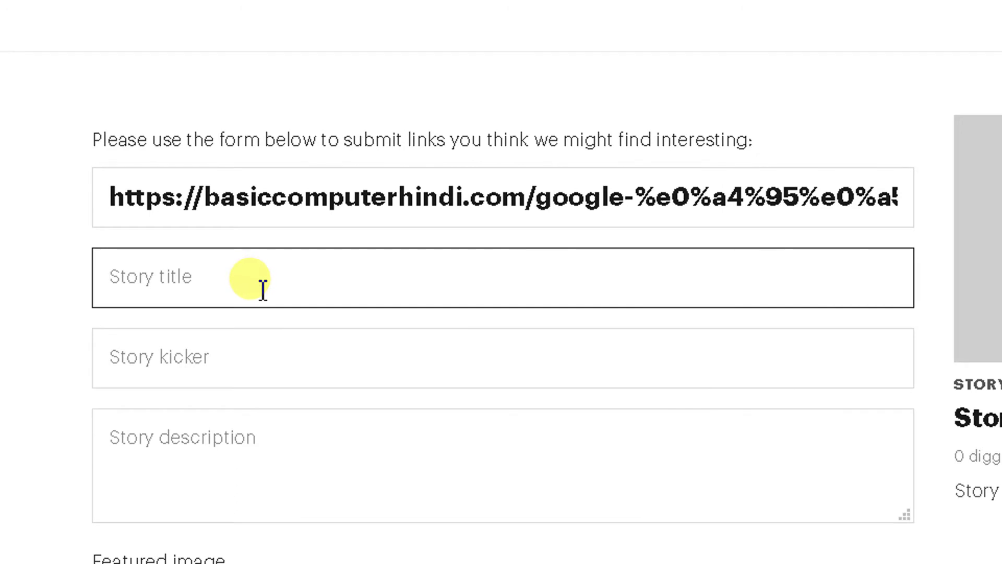
pyautogui.write('GOOGLE KYA HAI')
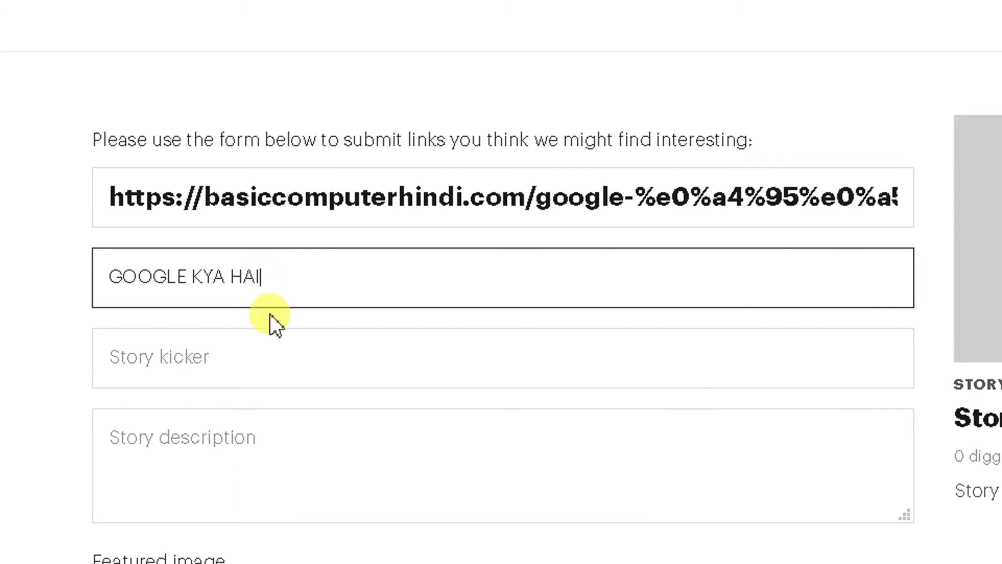
# Step: Try to submit the form with the story kicker and description left empty
pyautogui.click(262, 373)
pyautogui.click(263, 444)
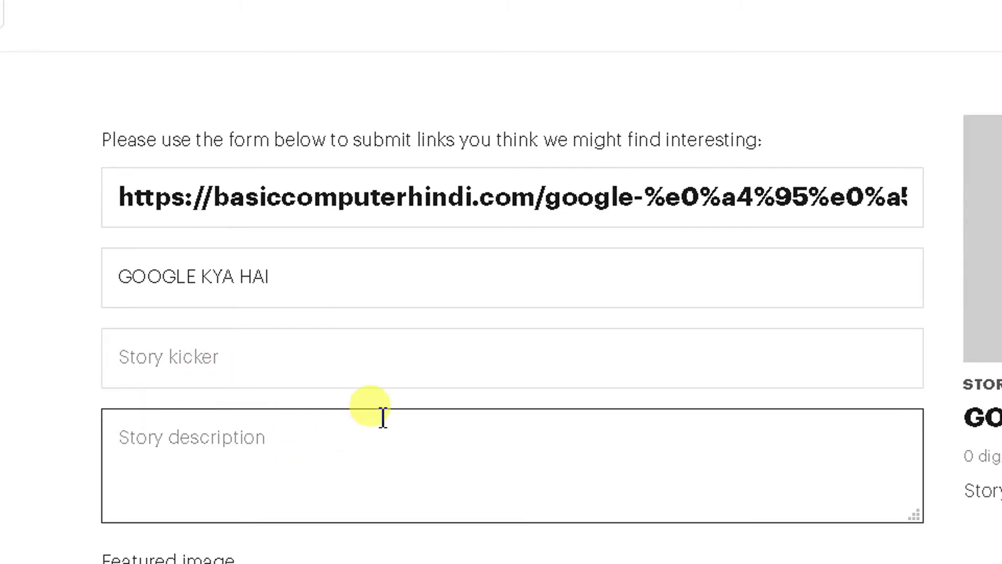
pyautogui.click(193, 477)
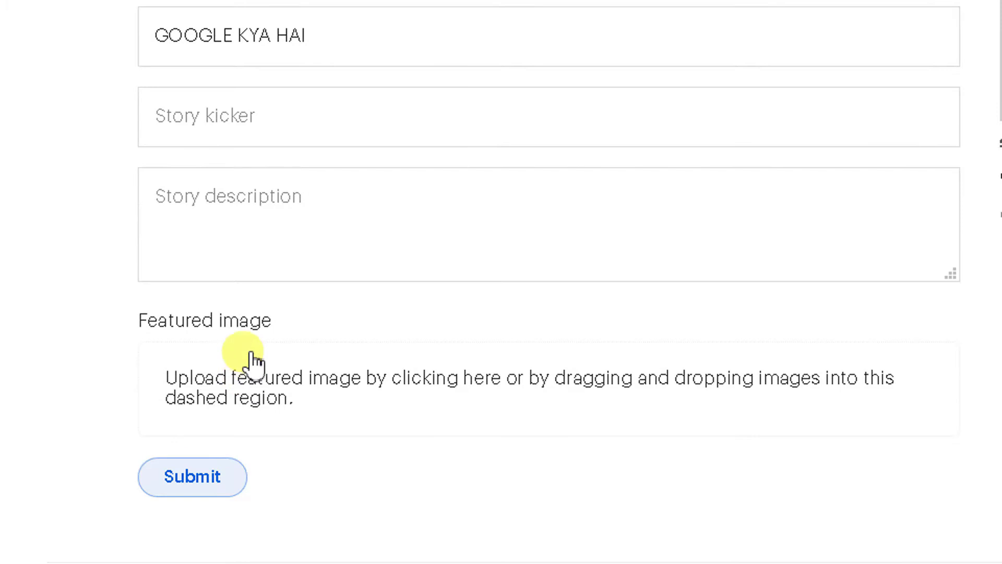
# Step: Enter "THIS IS ARTICLE FOR GOOGLE INFORMATION RALATED" as the story description
pyautogui.click(222, 230)
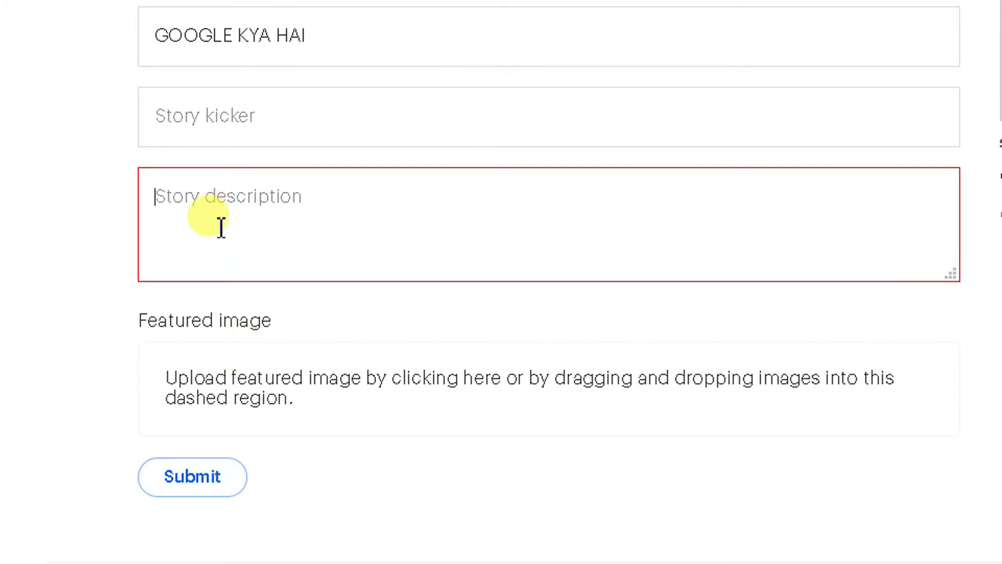
pyautogui.click(212, 121)
pyautogui.click(213, 192)
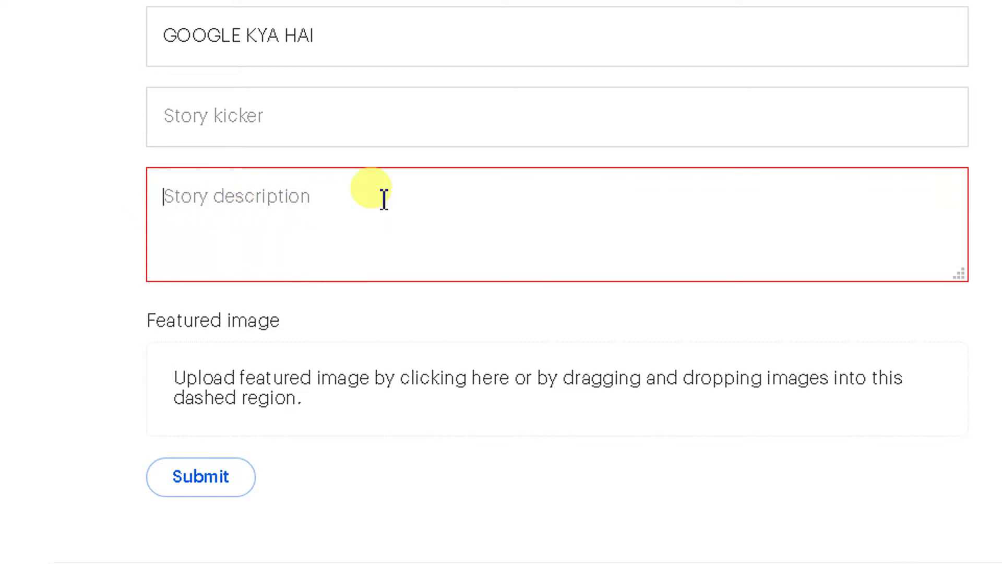
pyautogui.write('THIS IS')
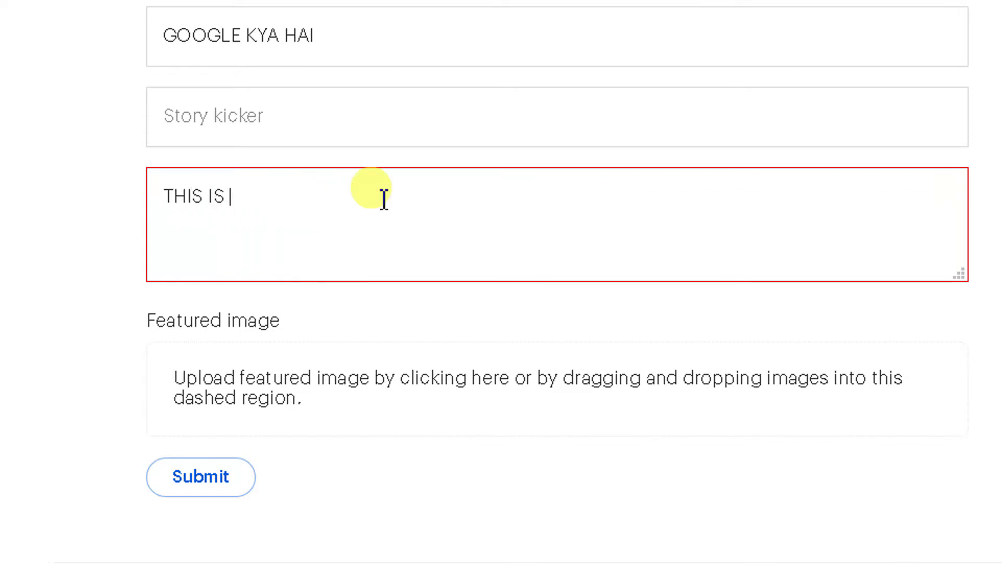
pyautogui.write(' ARTICLE FOR ')
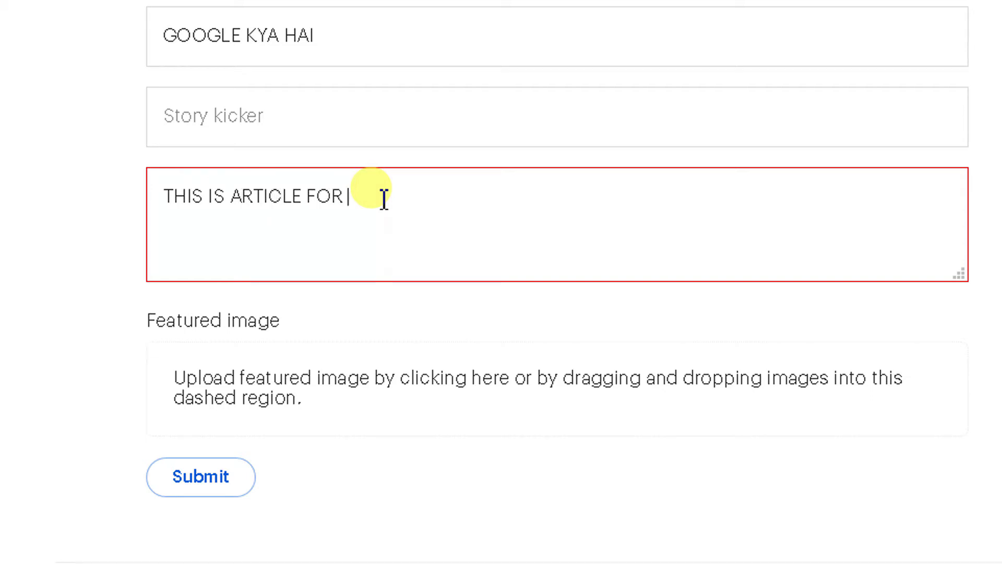
pyautogui.write('GOOGLE INFORMATI')
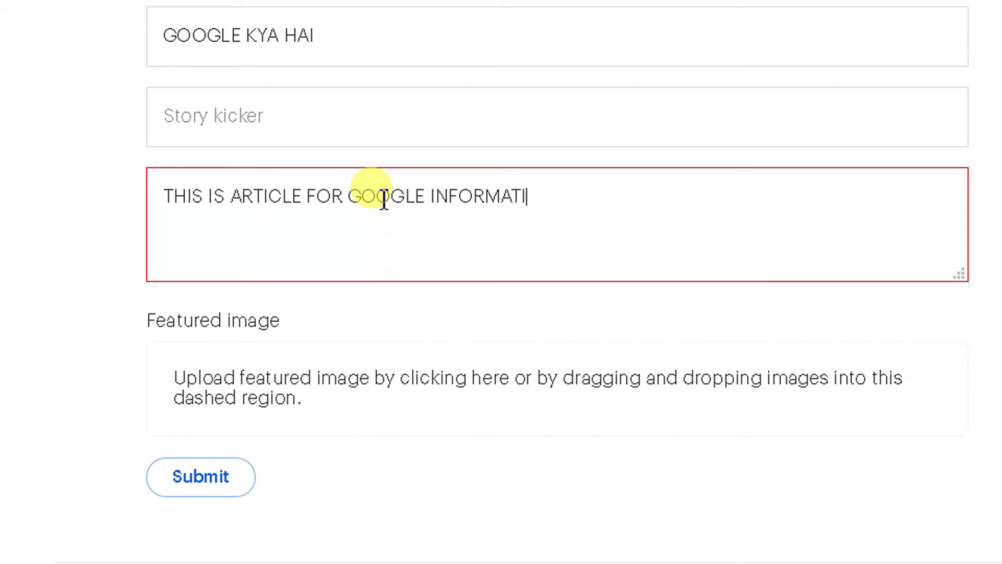
pyautogui.write('ON RALATED')
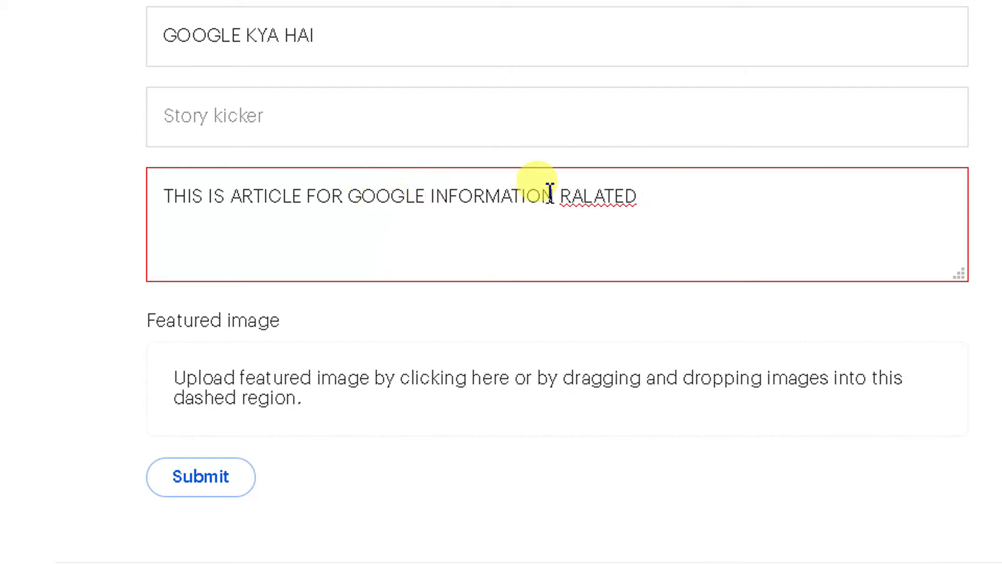
# Step: Correct the last word of the story description to "RELATED"
pyautogui.rightClick(601, 192)
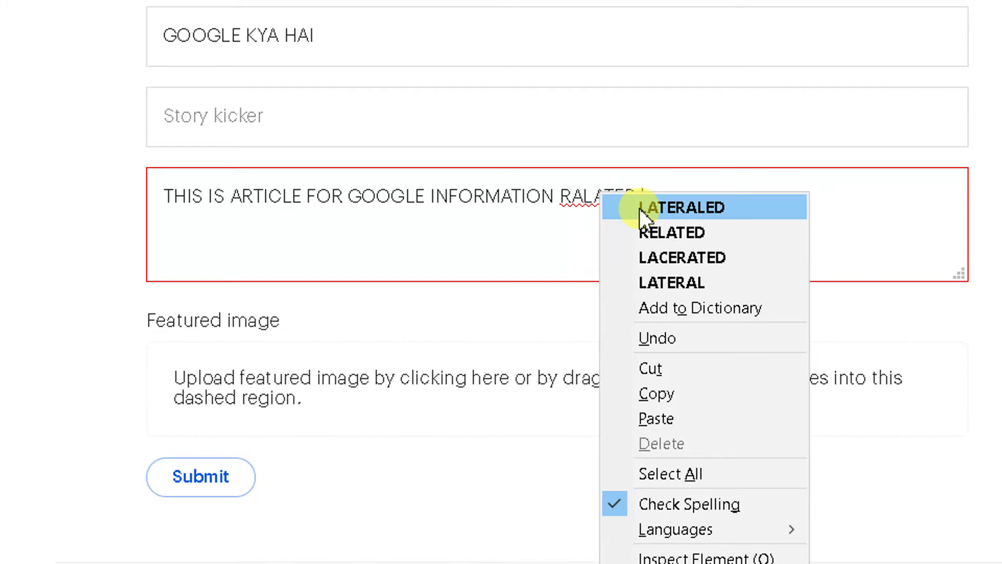
pyautogui.click(574, 203)
pyautogui.moveTo(570, 201); pyautogui.dragTo(653, 201)
pyautogui.press('BackSpace')
pyautogui.press('BackSpace')
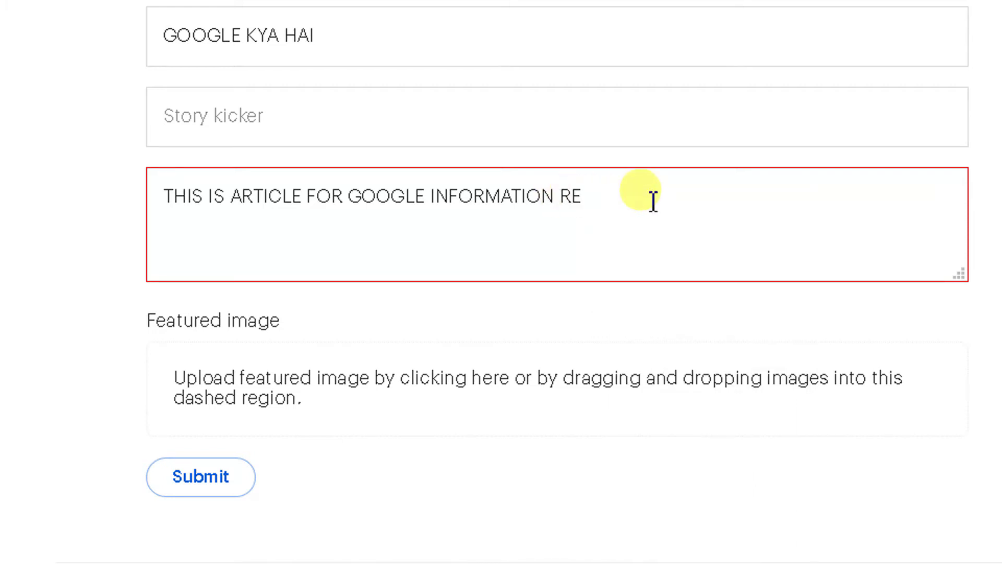
pyautogui.write('RELATED')
# Step: Enter a first name as the story kicker and submit the link
pyautogui.click(396, 124)
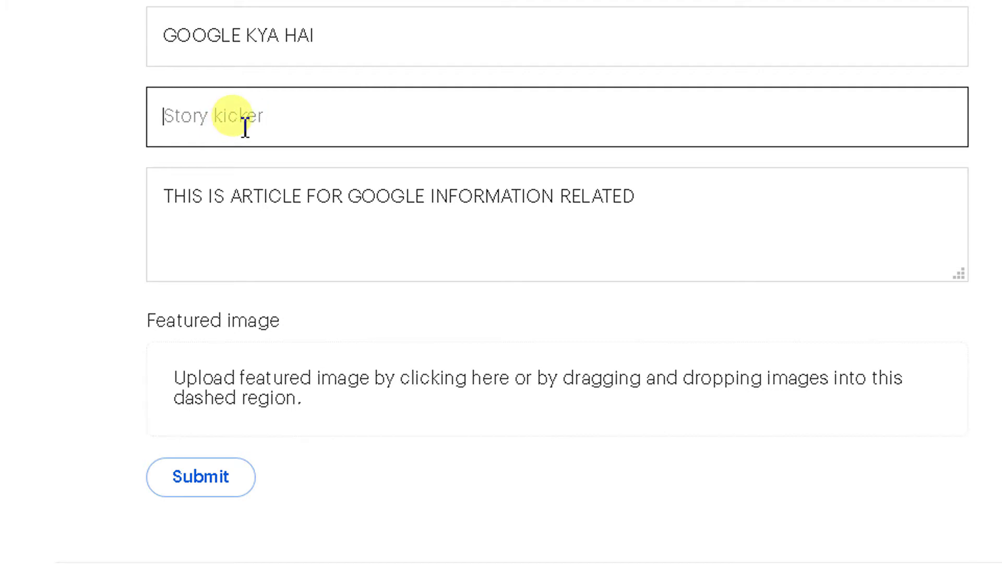
pyautogui.write('VI')
pyautogui.press('BackSpace')
pyautogui.press('BackSpace')
pyautogui.write('AJAY')
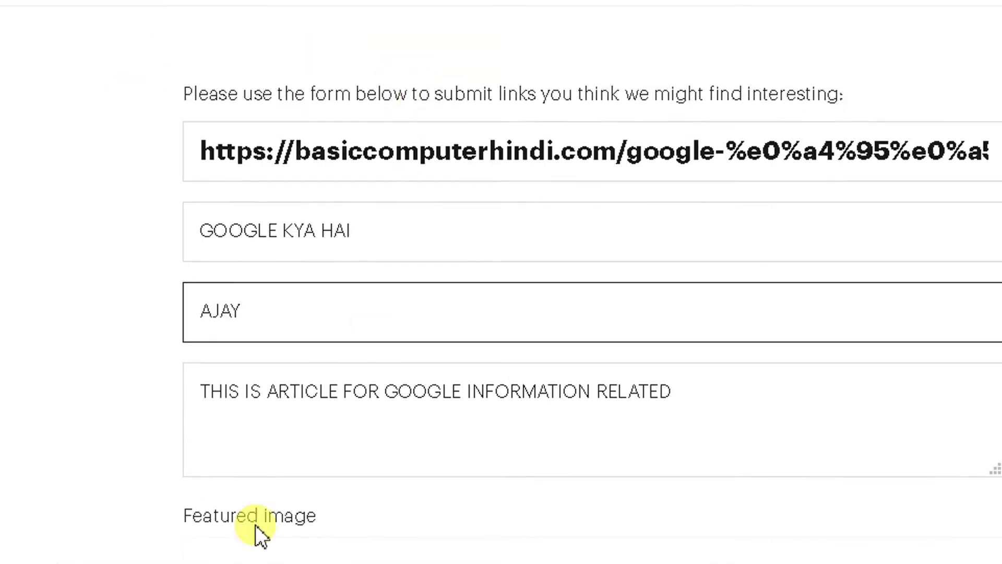
pyautogui.click(185, 481)
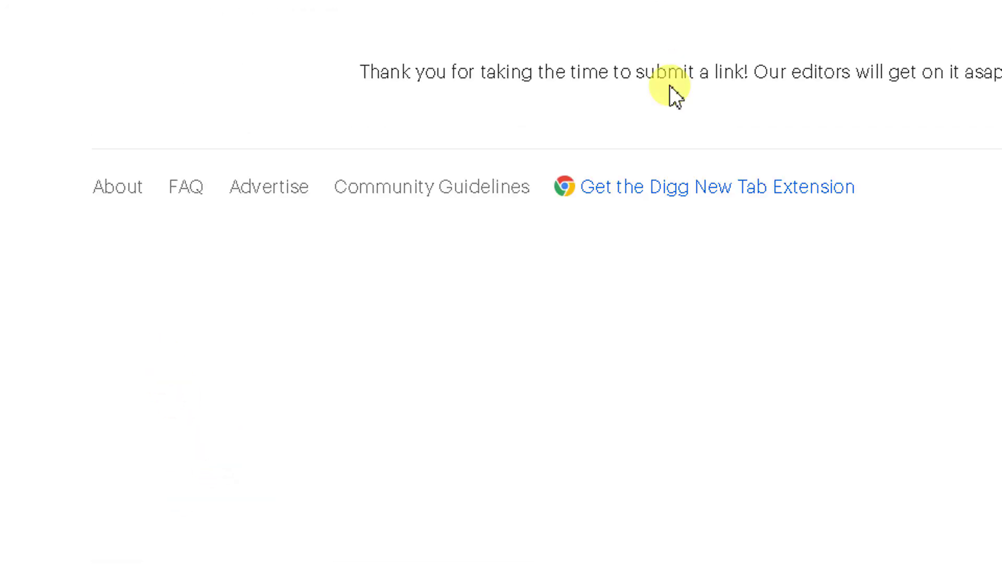
# Step: Read the submission notice and check the submitted links on the account page and the public profile
pyautogui.moveTo(369, 73); pyautogui.dragTo(965, 74)
pyautogui.moveTo(886, 96); pyautogui.dragTo(944, 109)
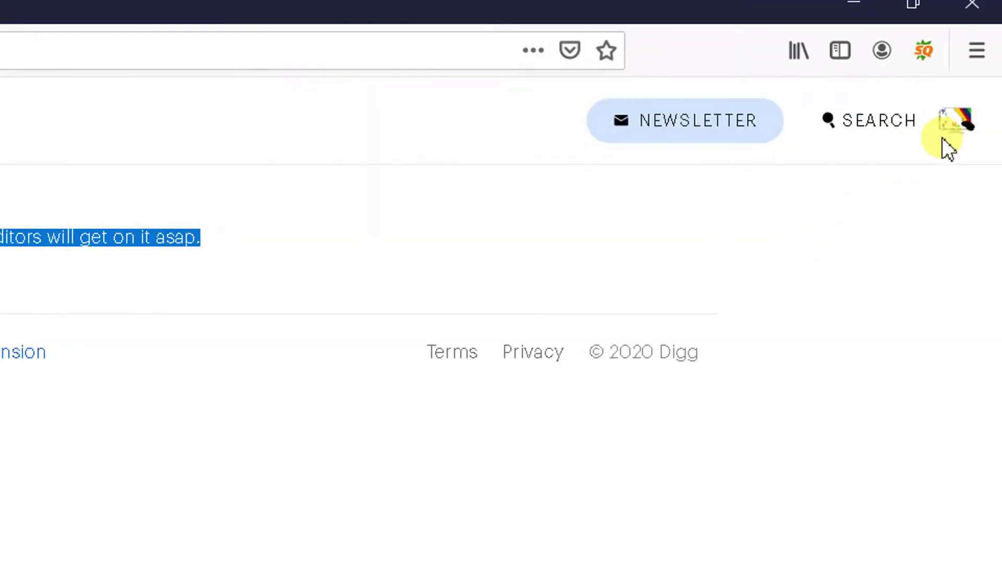
pyautogui.click(953, 139)
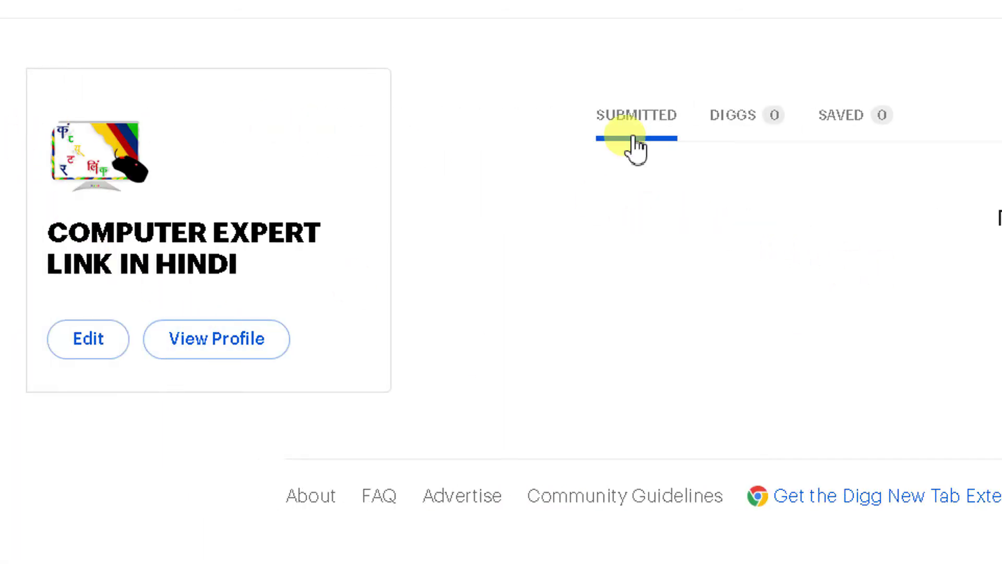
pyautogui.click(634, 138)
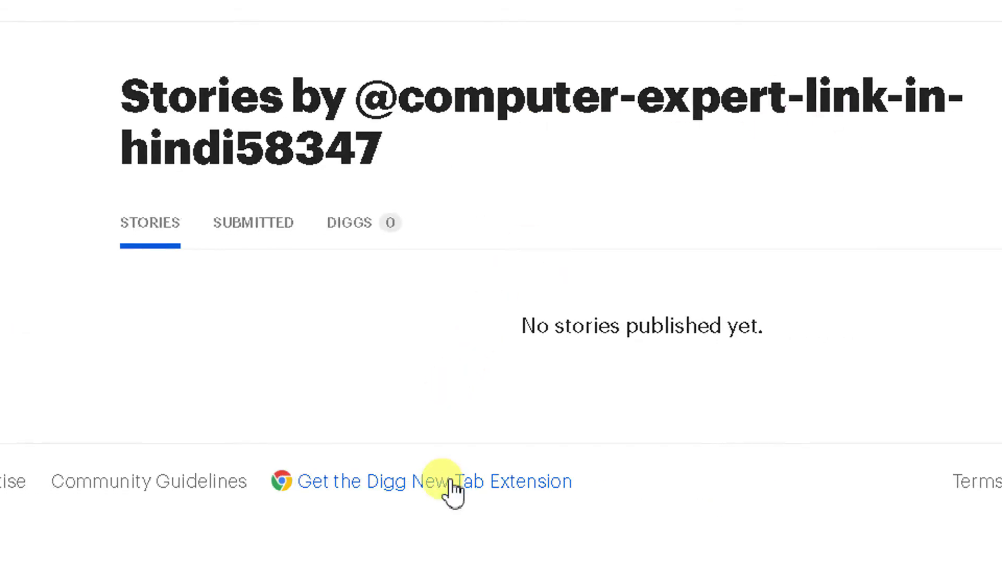
pyautogui.click(278, 220)
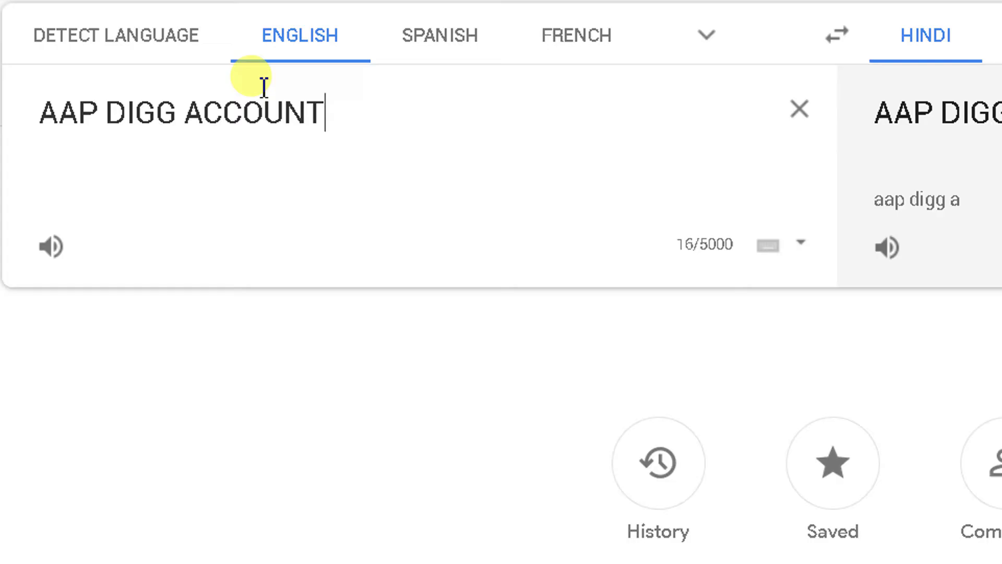
# Step: Extend the first line of the Google Translate source text to "AAP DIGG ACCOUNT ME LOGIN HO JAYE ..."
pyautogui.write('ME ')
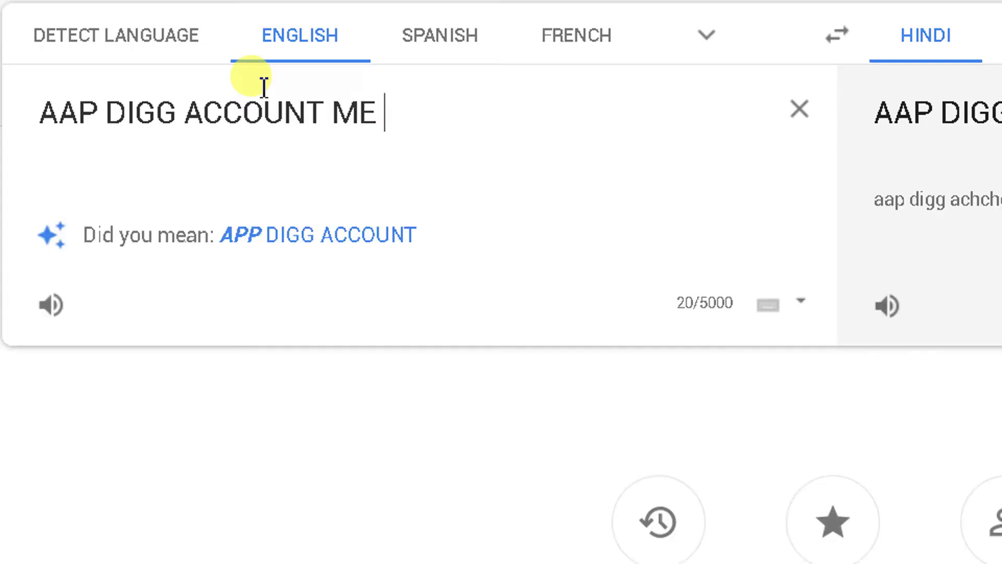
pyautogui.write('LOGIN HO JAYE ,,,')
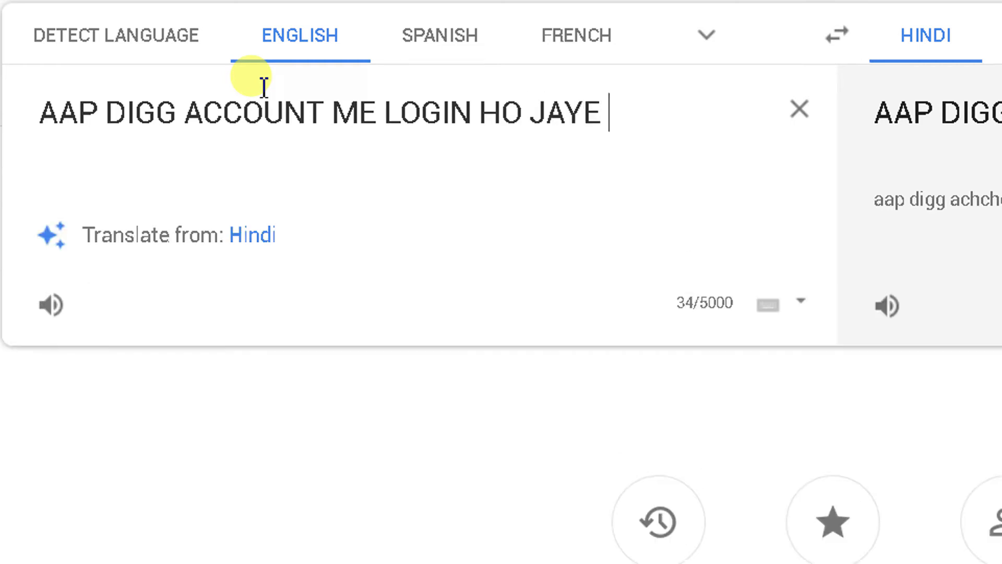
pyautogui.press('BackSpace')
pyautogui.press('BackSpace')
pyautogui.press('BackSpace')
pyautogui.write('...')
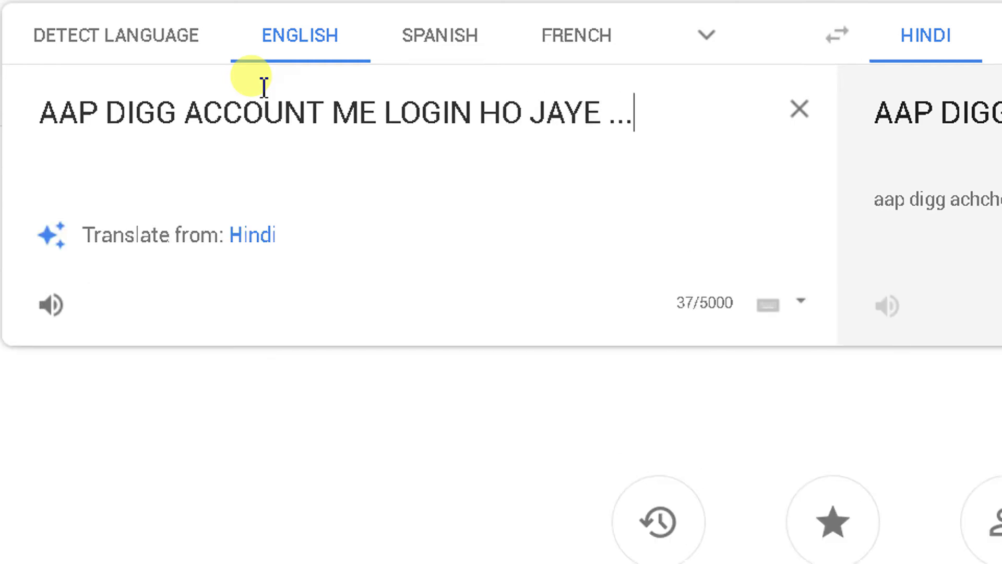
# Step: Switch to Digg and look over its front page and the account's submitted links
pyautogui.click(202, 10)
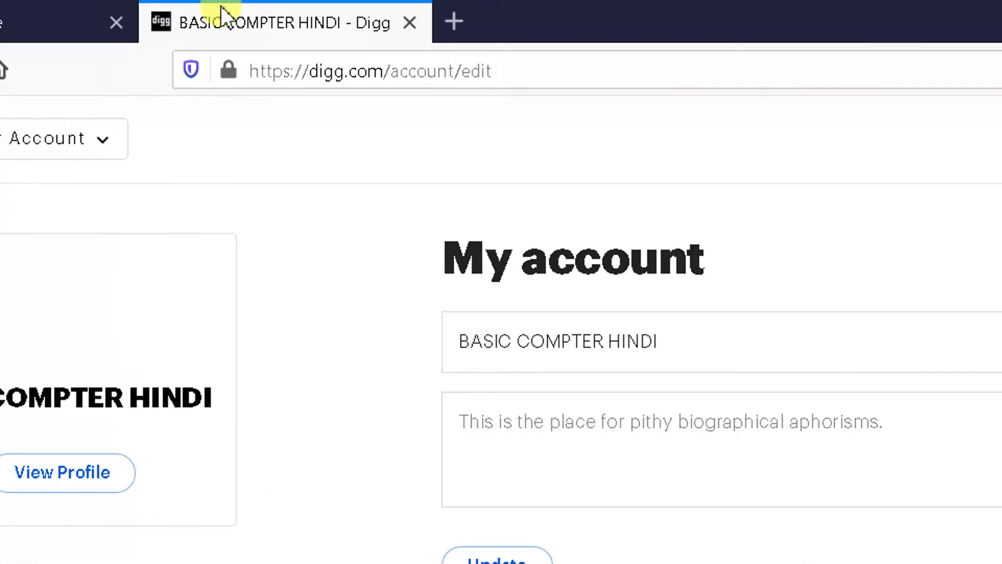
pyautogui.click(101, 136)
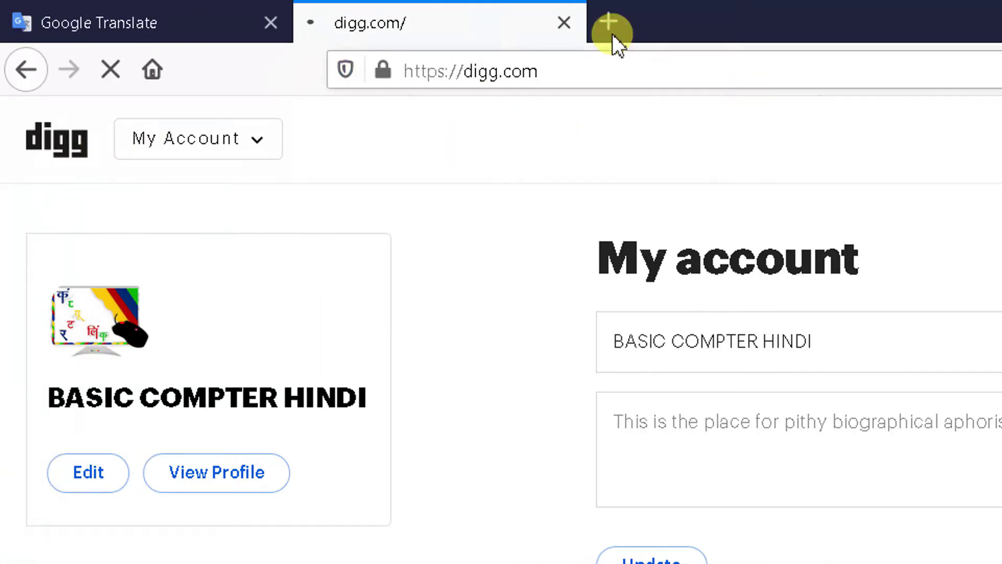
pyautogui.scroll(-5, 855, 313)
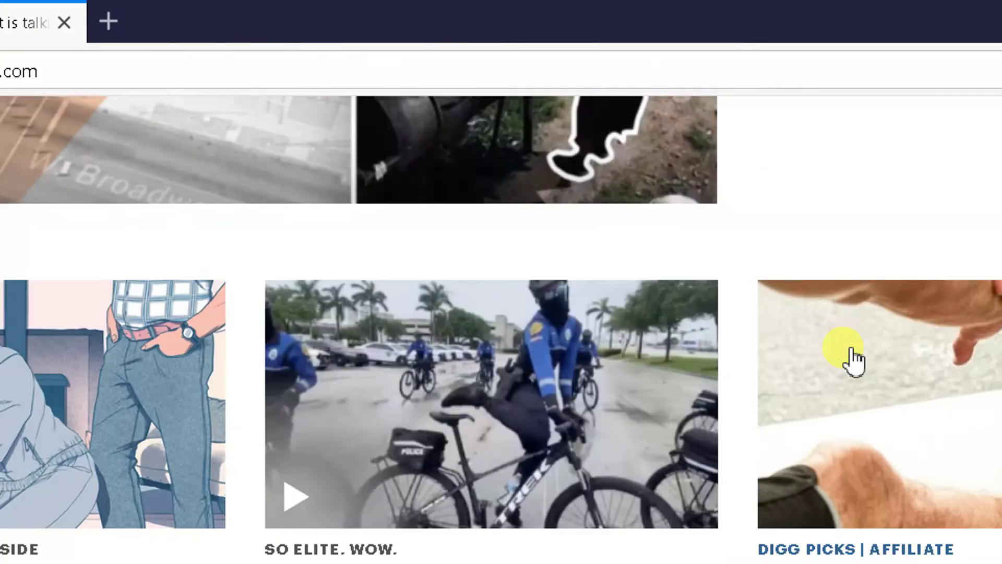
pyautogui.scroll(4, 843, 350)
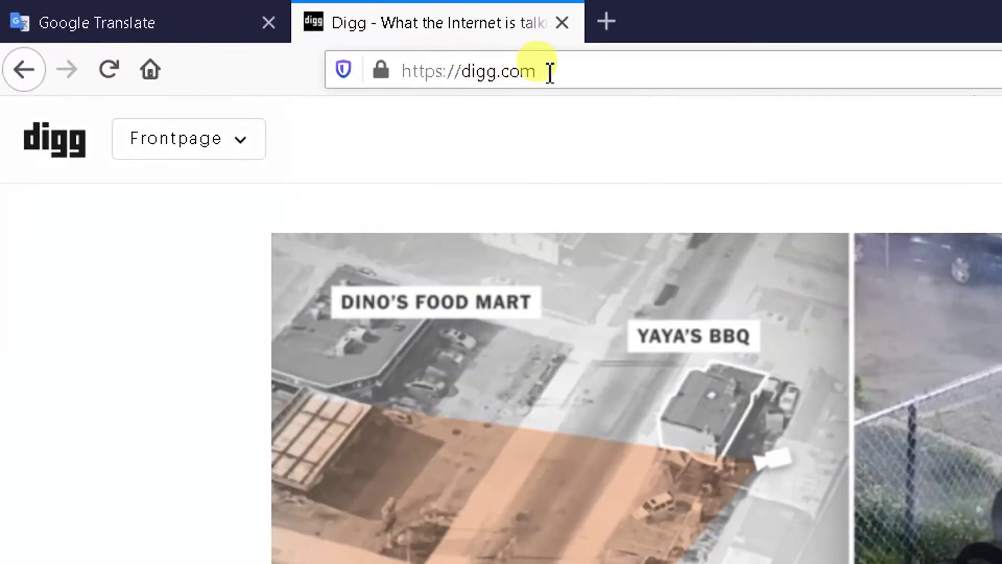
pyautogui.click(545, 72)
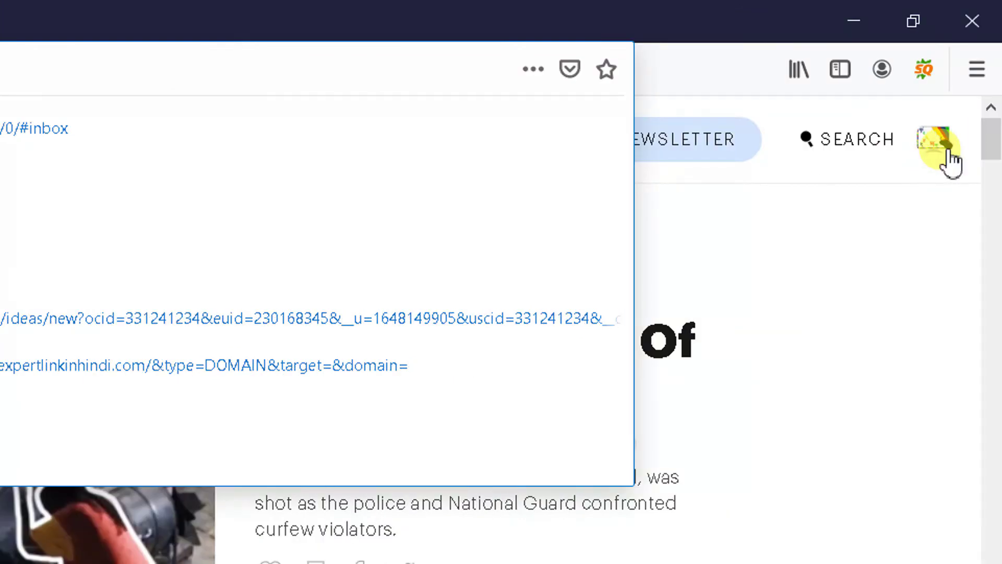
pyautogui.click(943, 151)
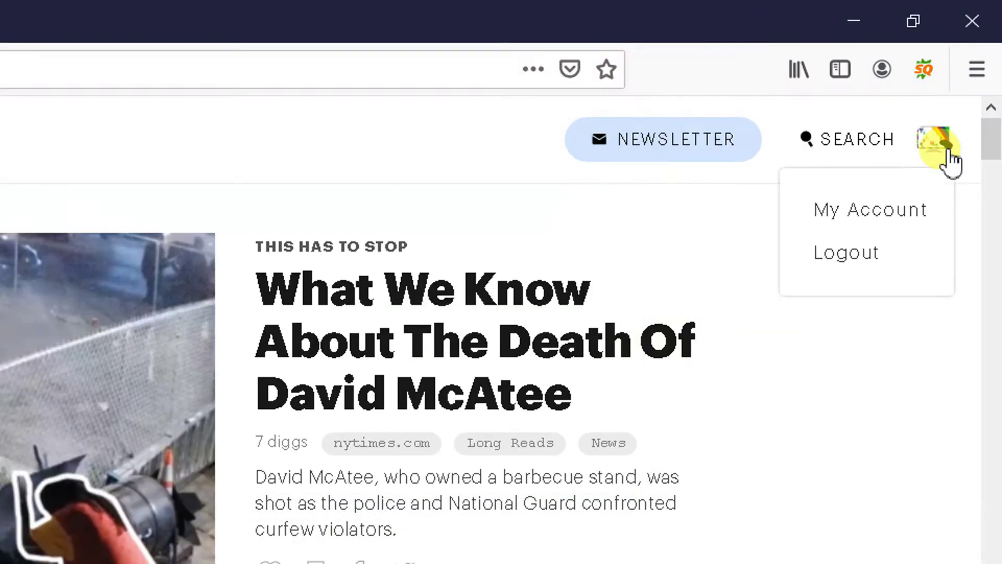
pyautogui.click(878, 208)
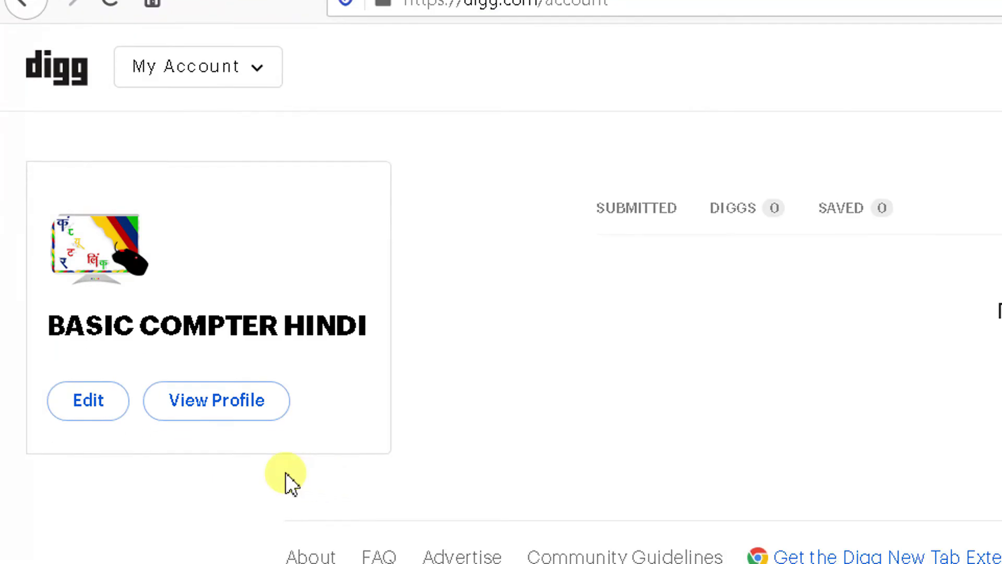
pyautogui.moveTo(73, 324); pyautogui.dragTo(320, 324)
pyautogui.click(317, 328)
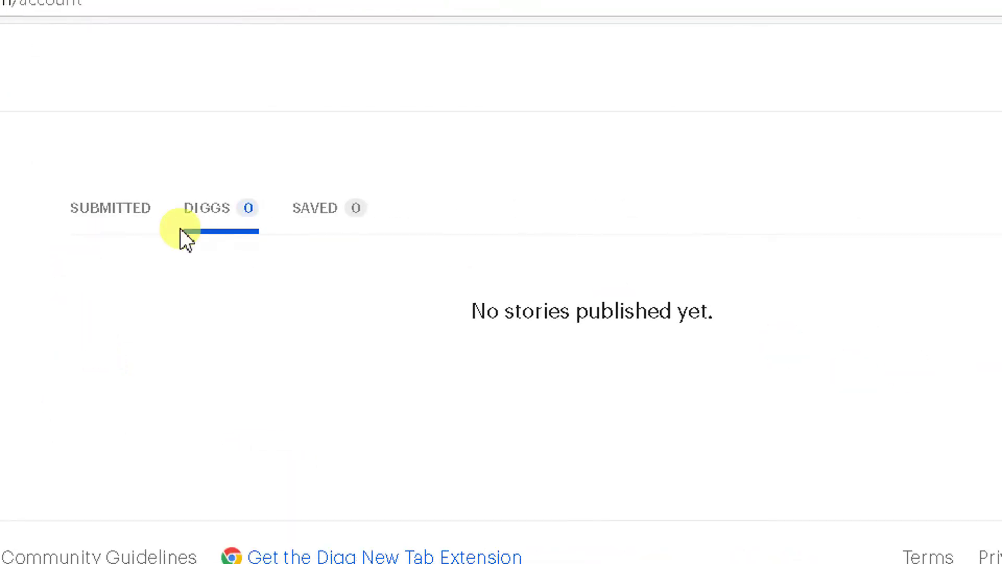
pyautogui.click(156, 228)
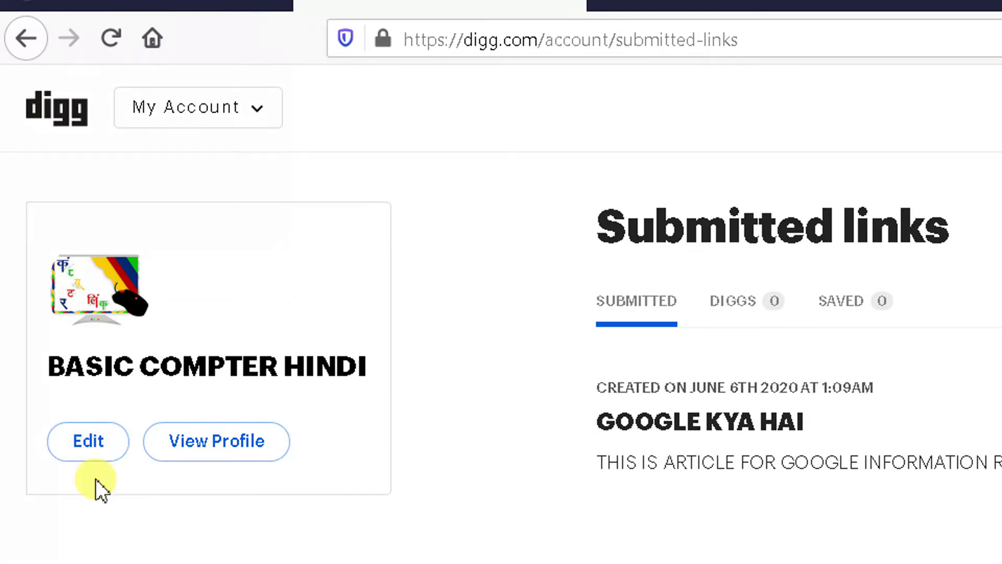
# Step: Switch back to Google Translate and start a separate line below the first with "HUM YAN APNI WEBSITE YA BLOG KA URL DIS"
pyautogui.click(122, 24)
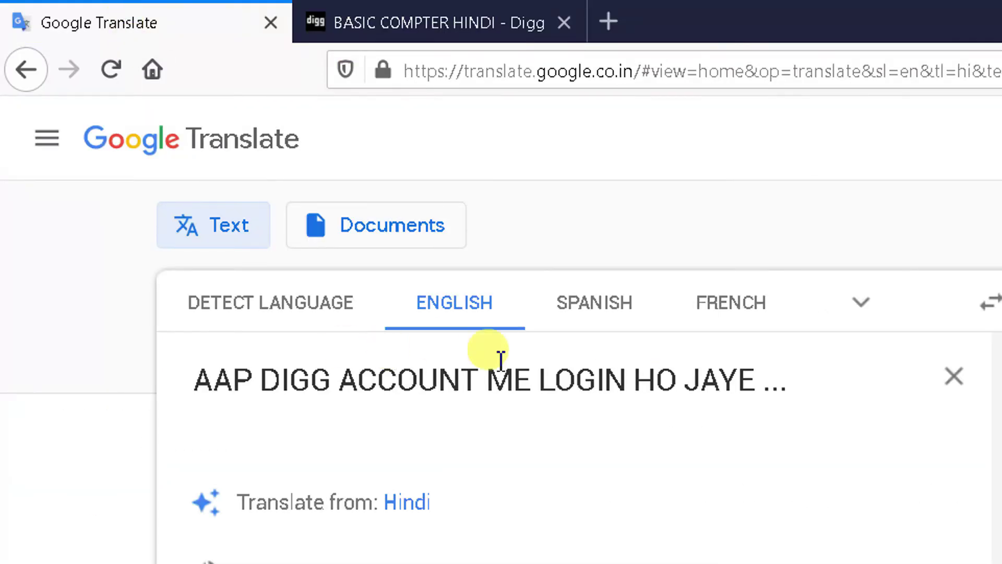
pyautogui.click(787, 444)
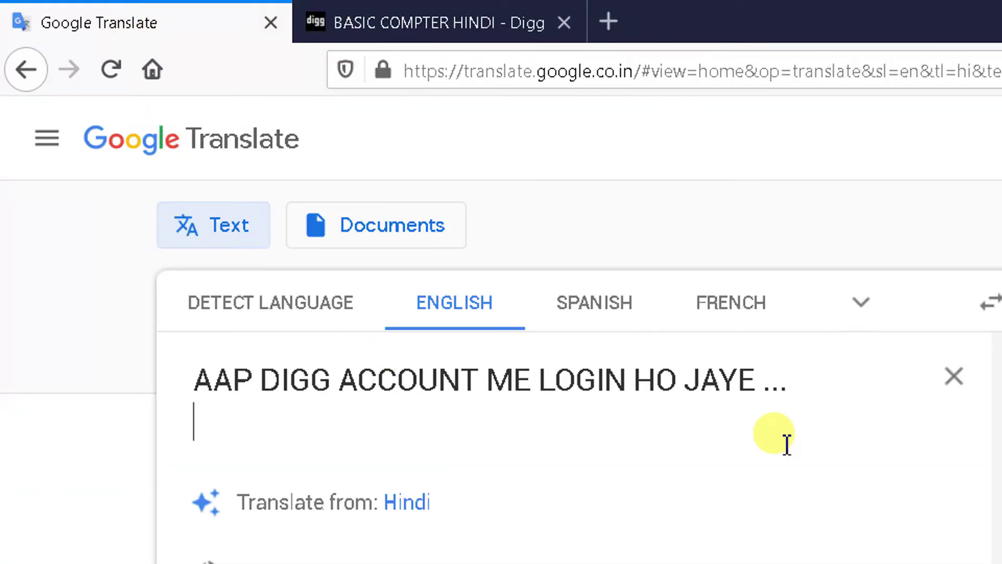
pyautogui.press('Return')
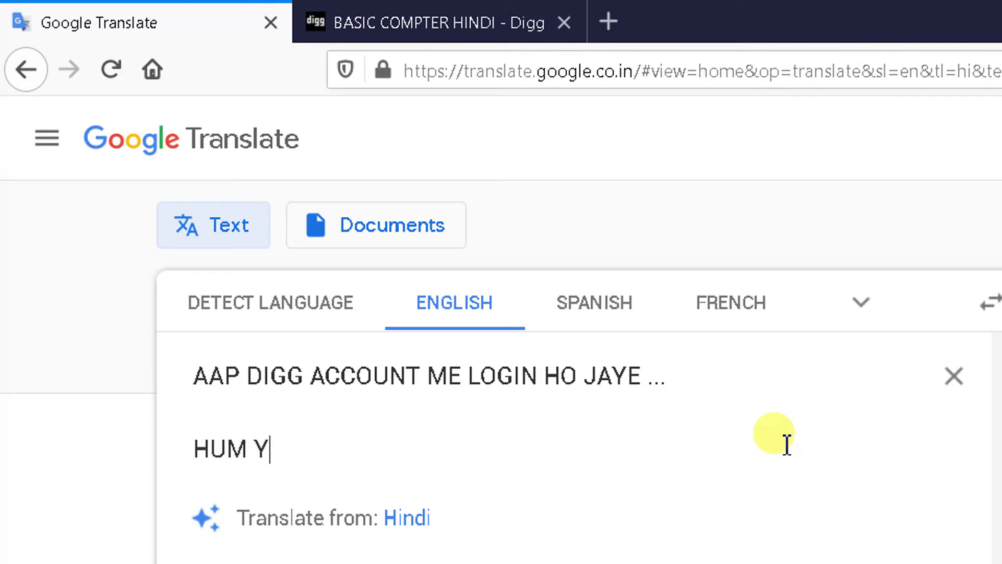
pyautogui.write('HUM YAN APNI ')
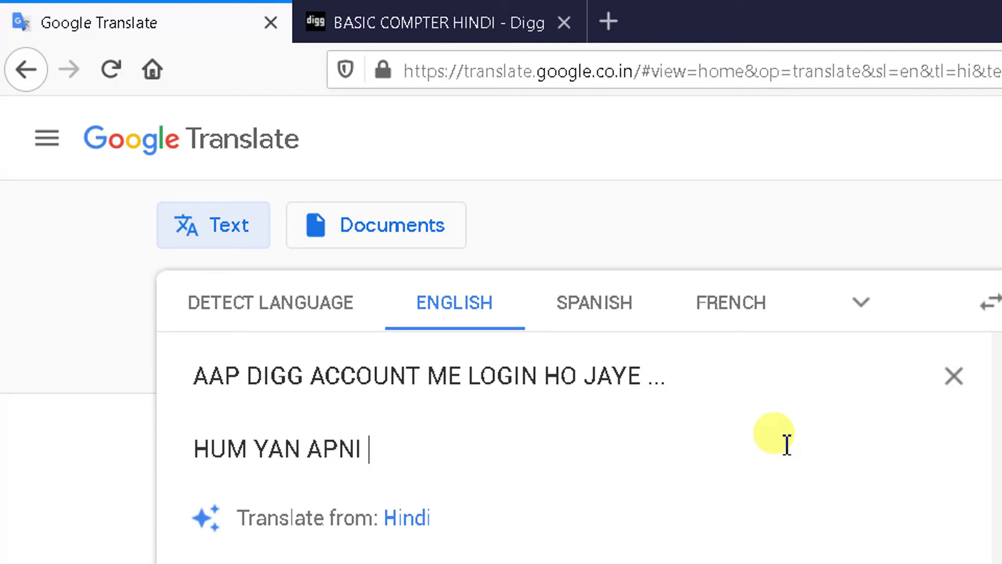
pyautogui.write('WEBSITE YA')
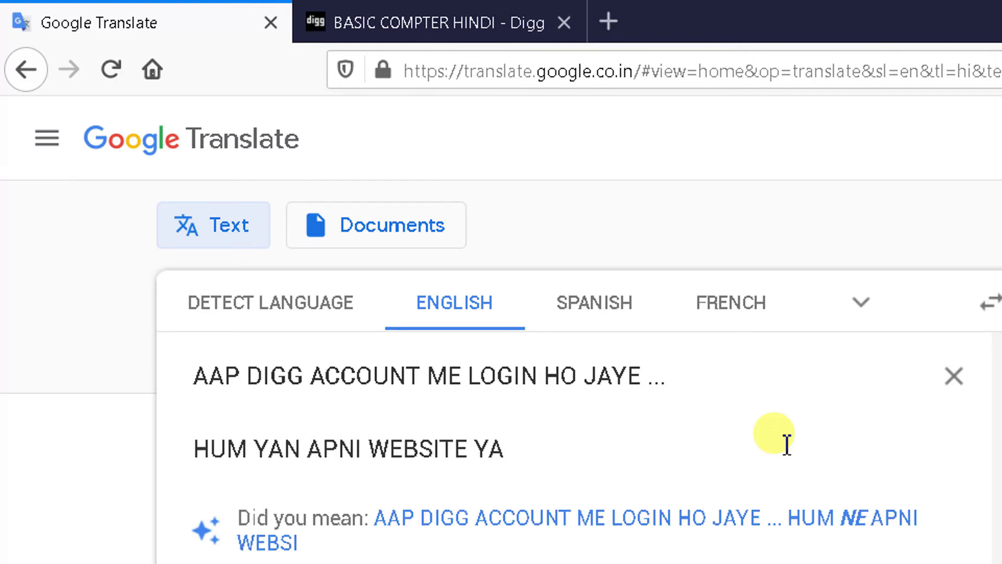
pyautogui.write(' BLOG KA URL DIS')
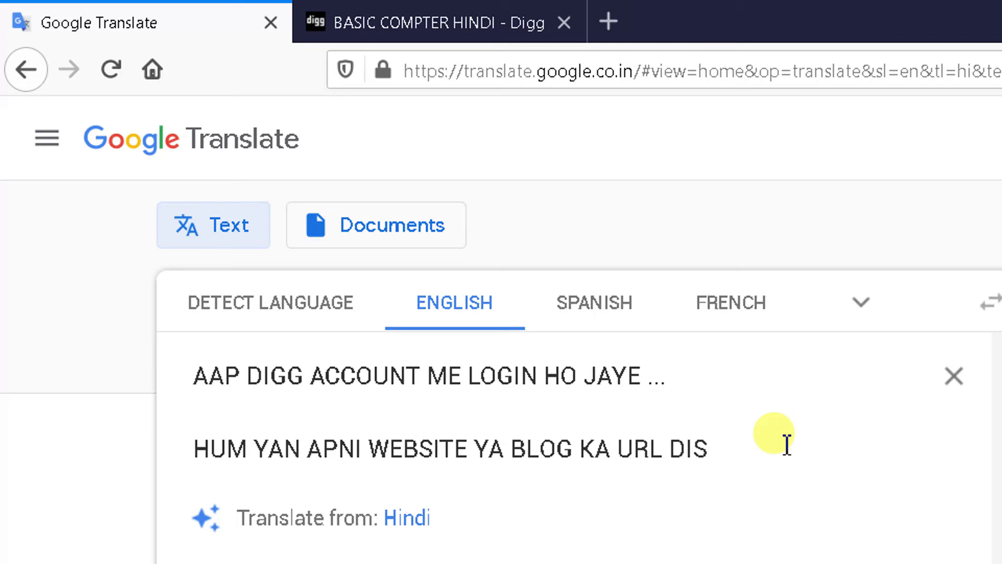
# Step: Complete the last word of the second line as "DISCRIPTION", correcting the misspelled attempts
pyautogui.write('ONT')
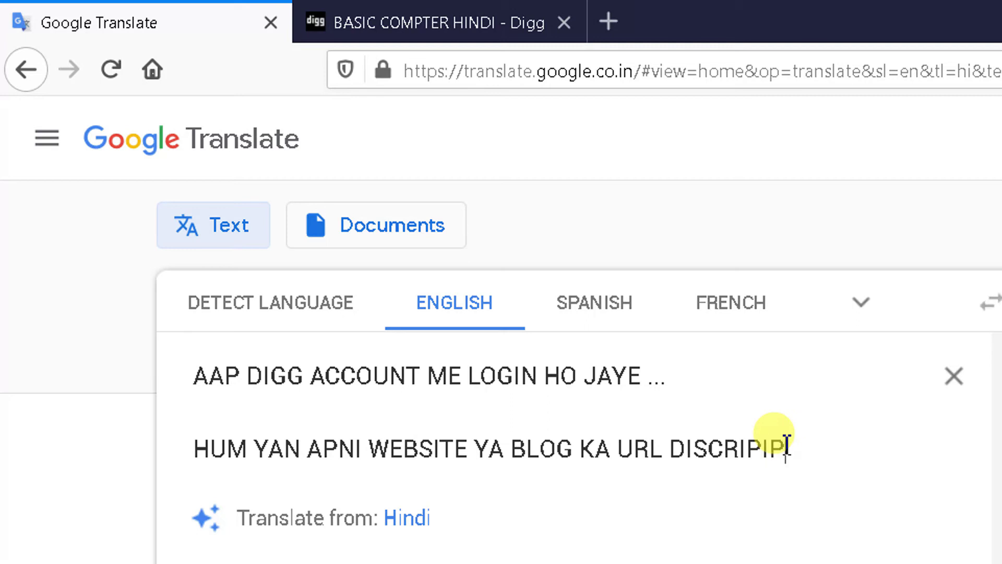
pyautogui.write('ITION')
pyautogui.press('BackSpace')
pyautogui.press('BackSpace')
pyautogui.press('BackSpace')
pyautogui.press('BackSpace')
pyautogui.press('BackSpace')
pyautogui.press('BackSpace')
pyautogui.press('BackSpace')
pyautogui.press('BackSpace')
pyautogui.press('BackSpace')
pyautogui.press('BackSpace')
pyautogui.press('BackSpace')
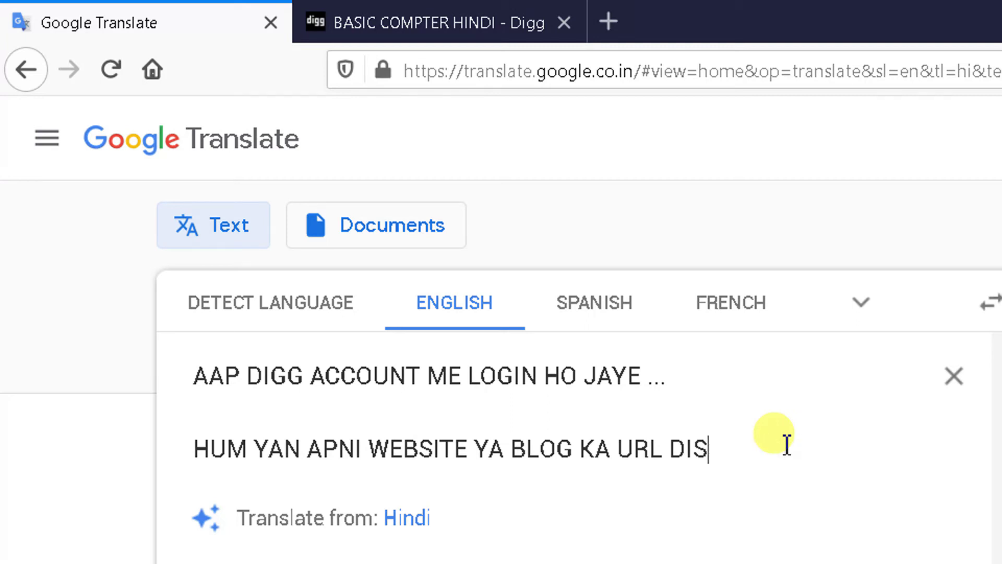
pyautogui.write('CRIPTION')
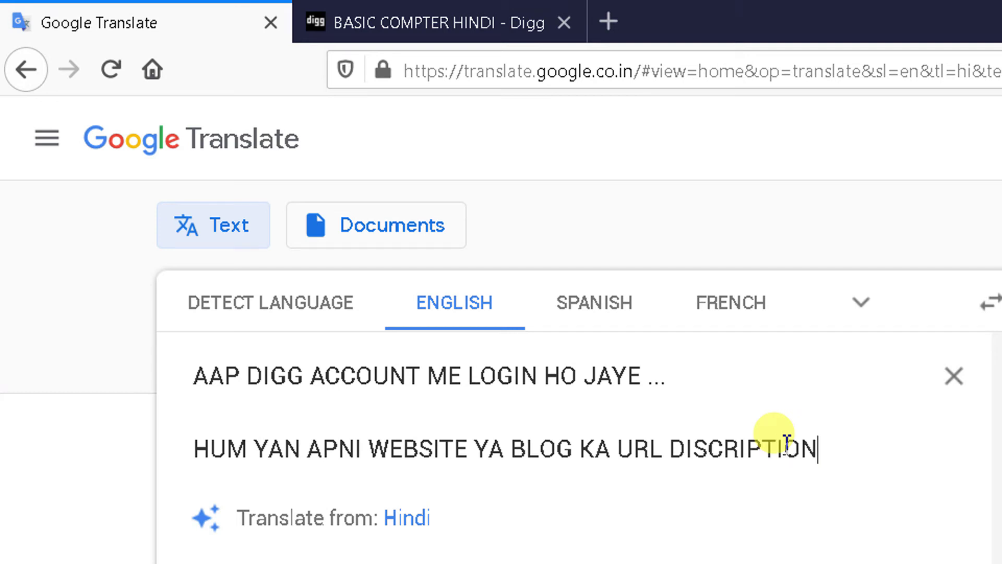
# Step: Finish the second line of the source text with "ME ADD KARE OKK"
pyautogui.write(' ME AD')
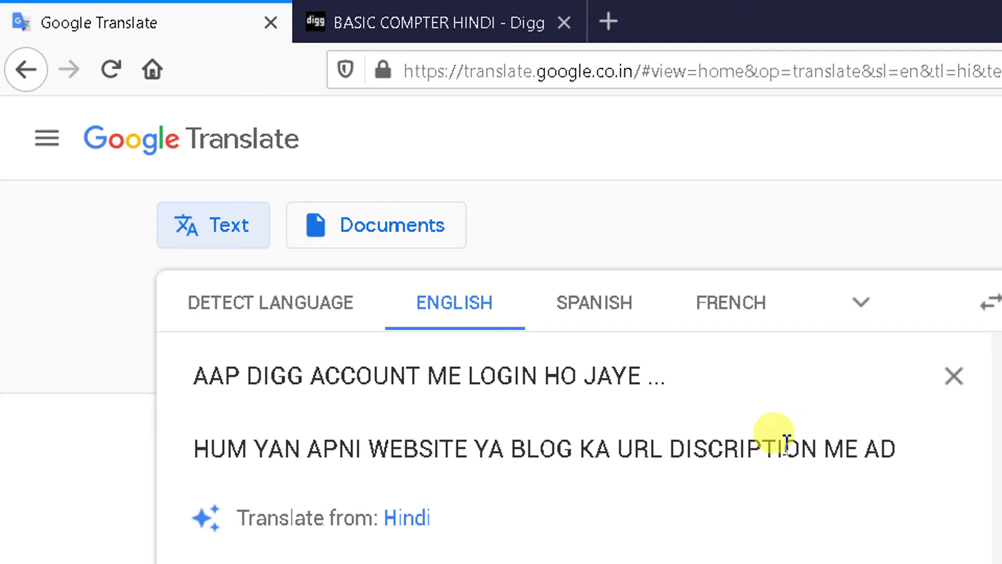
pyautogui.write('D AK')
pyautogui.press('BackSpace')
pyautogui.press('BackSpace')
pyautogui.write('A')
pyautogui.press('BackSpace')
pyautogui.write('KARE OKK')
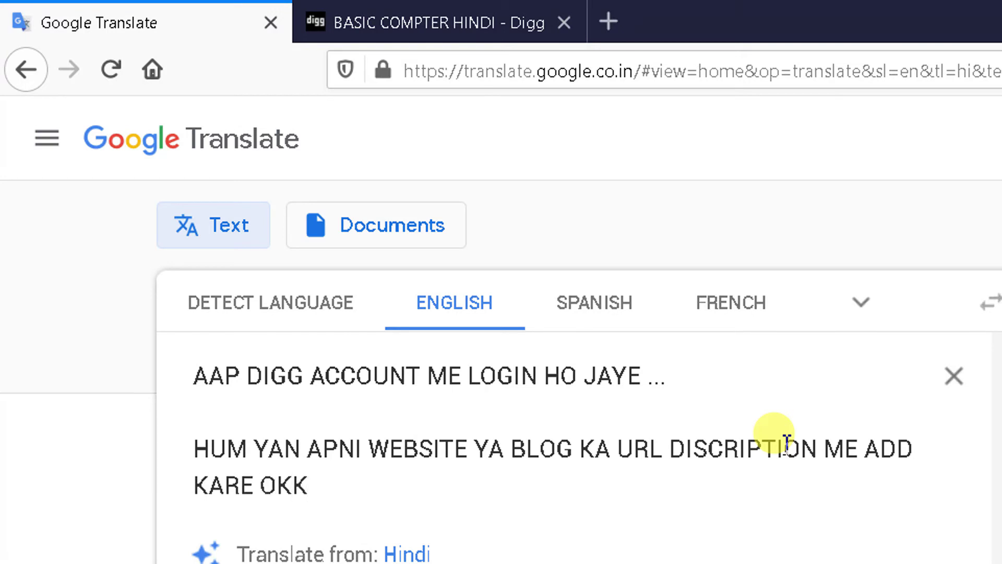
# Step: Switch to Digg and open the account details for editing, with the biography text ready for entry
pyautogui.click(480, 22)
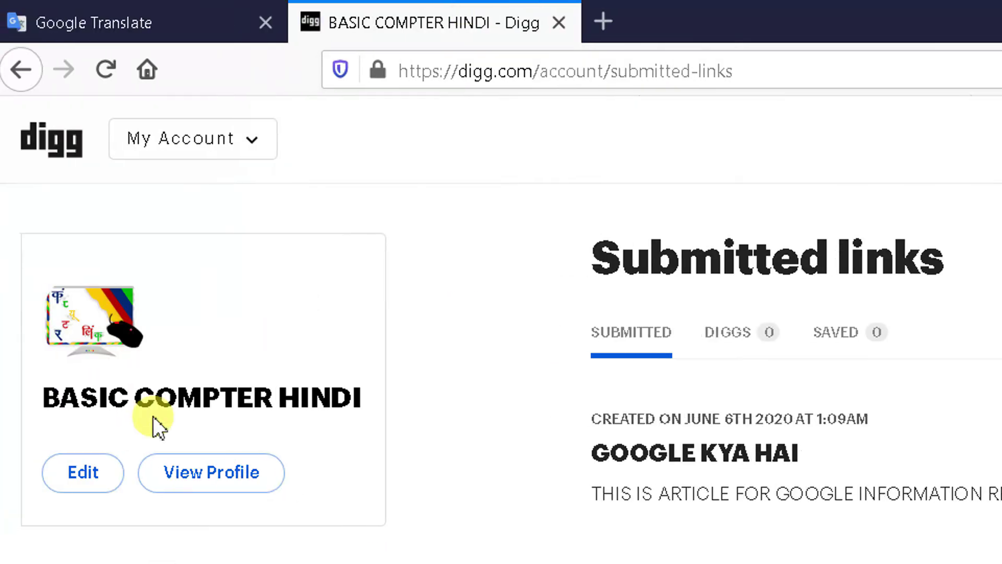
pyautogui.click(105, 475)
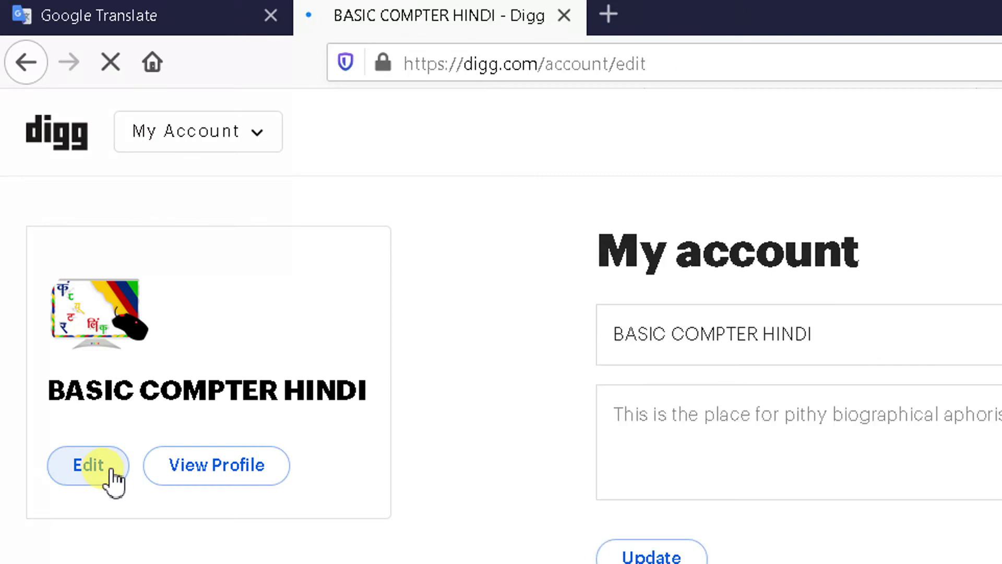
pyautogui.moveTo(825, 338); pyautogui.dragTo(681, 430)
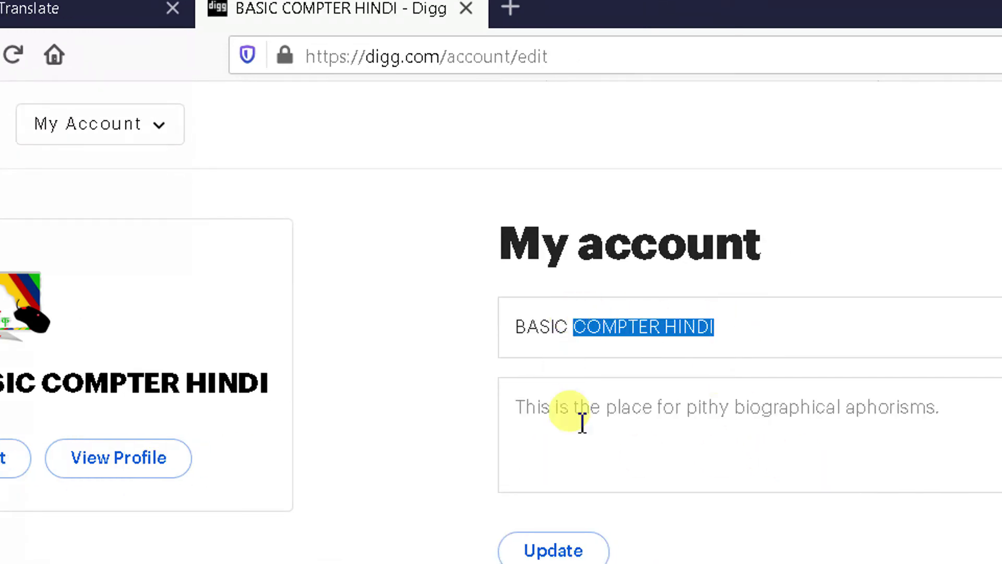
pyautogui.click(582, 421)
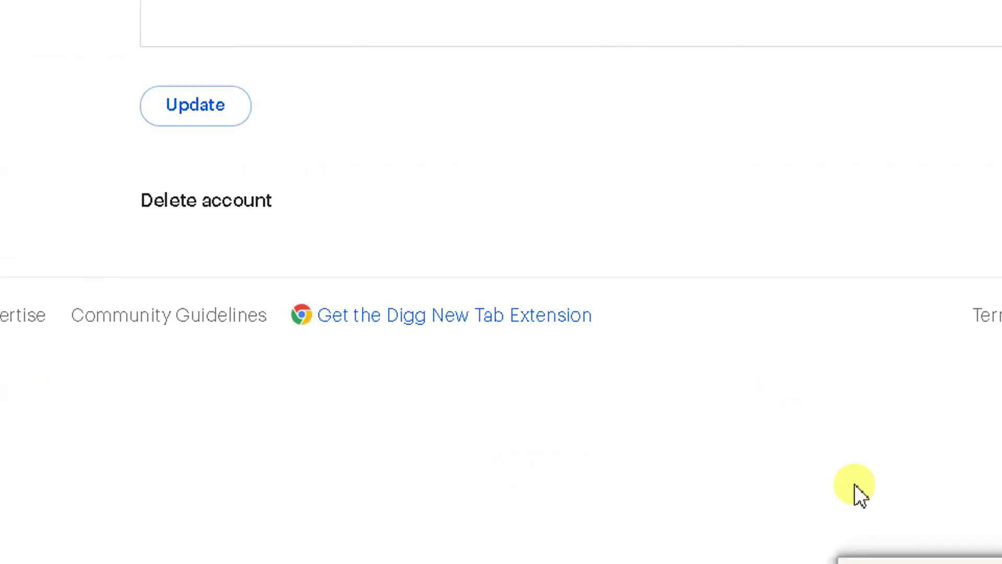
# Step: Switch to the Word document and copy the long description paragraph about the basiccomputerhindi.com blog
pyautogui.click(743, 535)
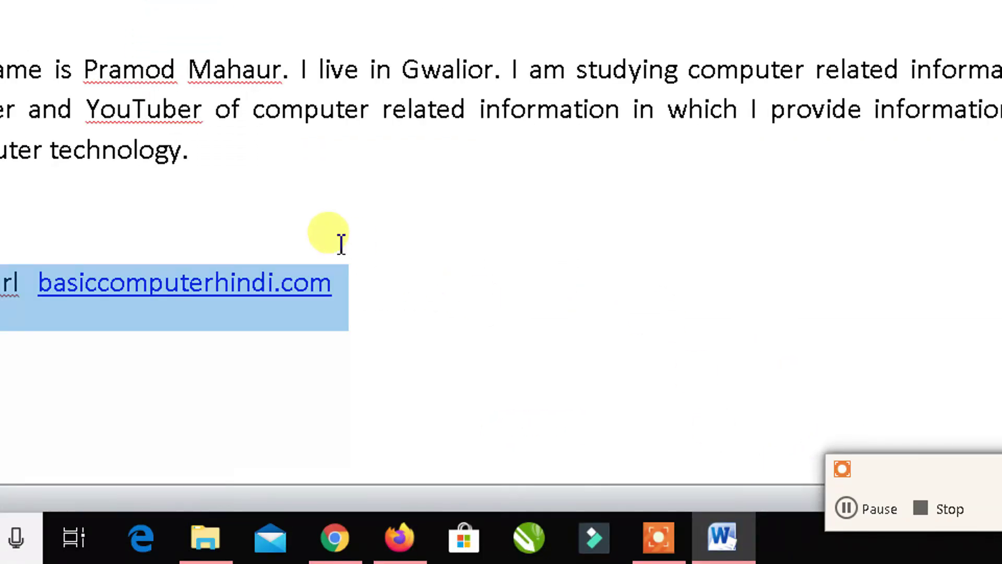
pyautogui.scroll(5, 270, 87)
pyautogui.scroll(-5, 270, 88)
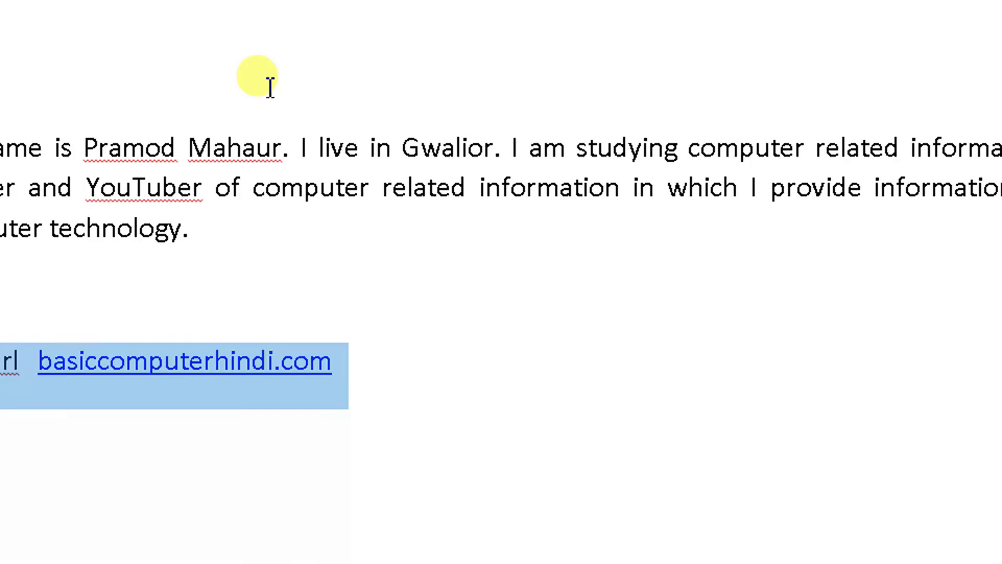
pyautogui.scroll(-1, 270, 88)
pyautogui.scroll(11, 336, 203)
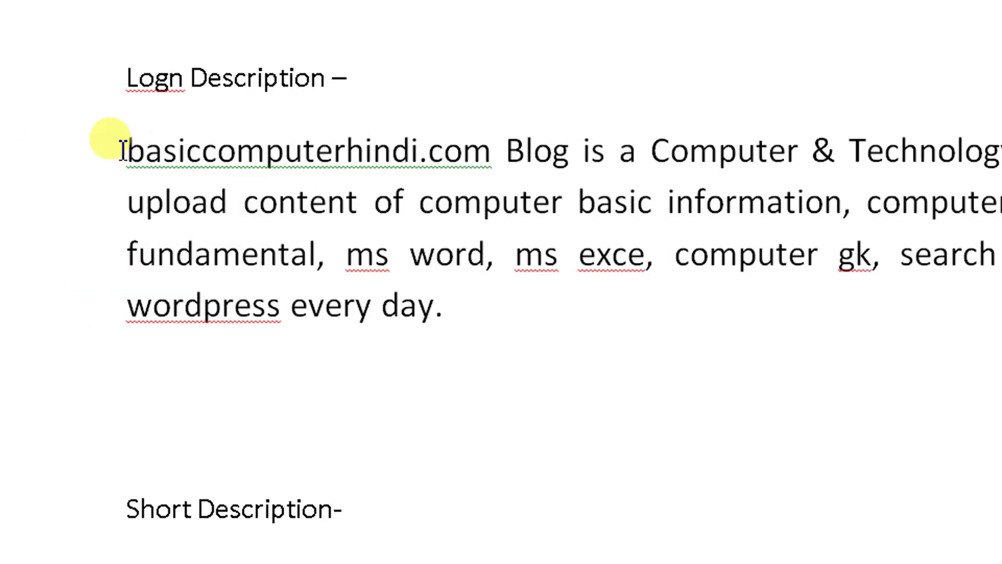
pyautogui.moveTo(176, 156); pyautogui.dragTo(531, 289)
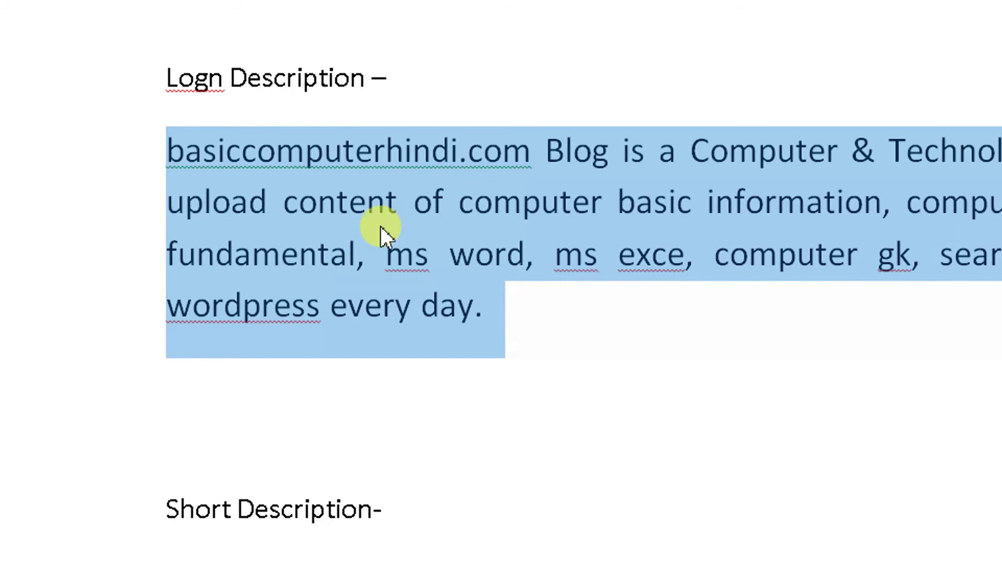
pyautogui.scroll(-10, 380, 226)
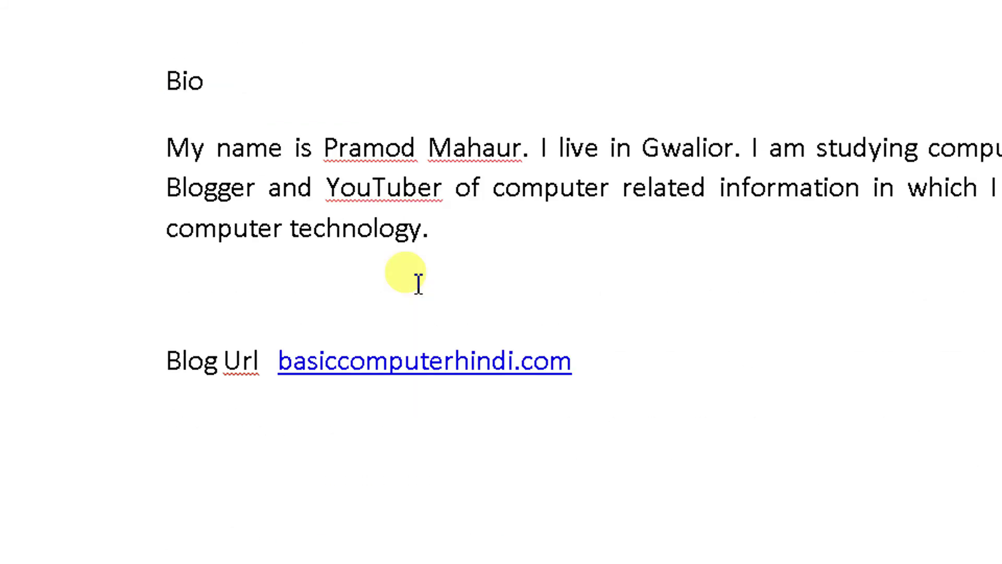
# Step: Paste the long blog description into the Digg account's biography and place the cursor after "basiccomputerhindi.com"
pyautogui.click(851, 528)
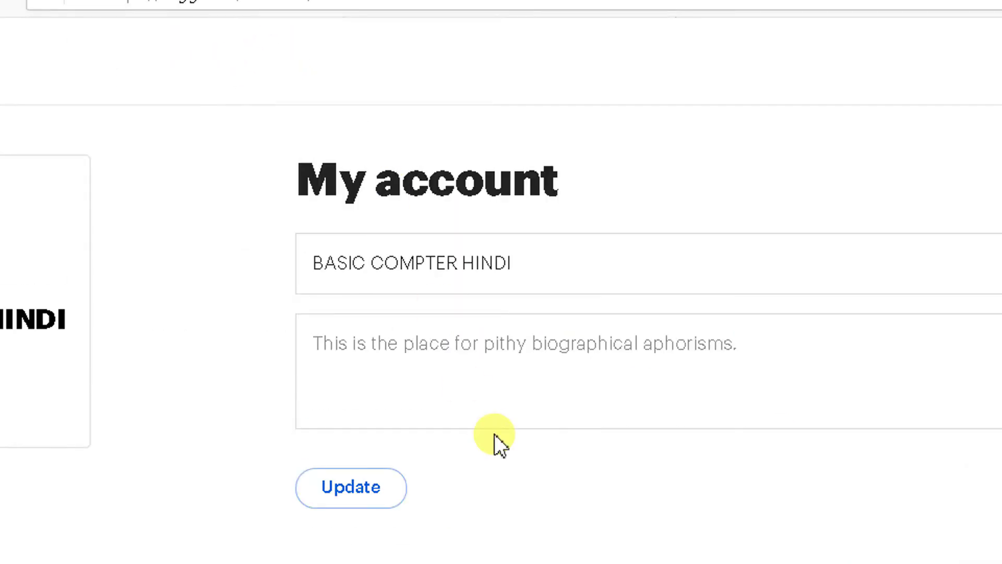
pyautogui.hotkey('ctrl', 'v')
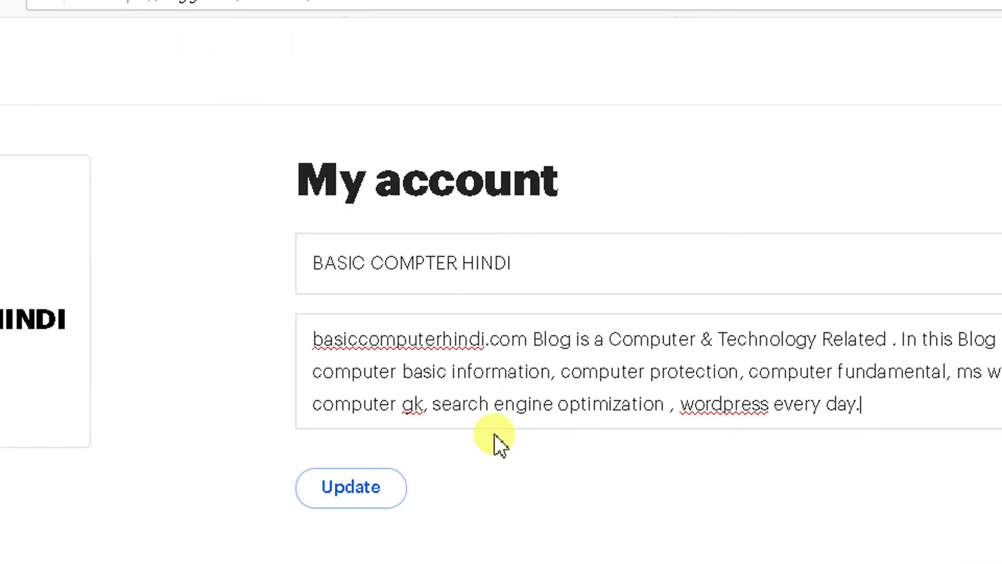
pyautogui.click(534, 349)
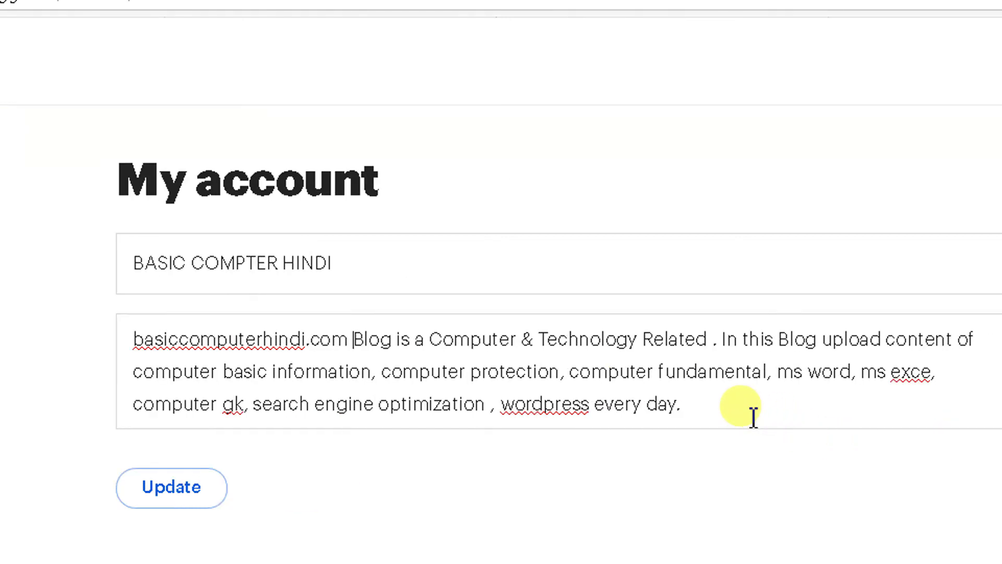
# Step: Add blank lines at the end of the biography and copy the "Blog Url basiccomputerhindi.com" line from the Word document
pyautogui.press('Return')
pyautogui.press('Return')
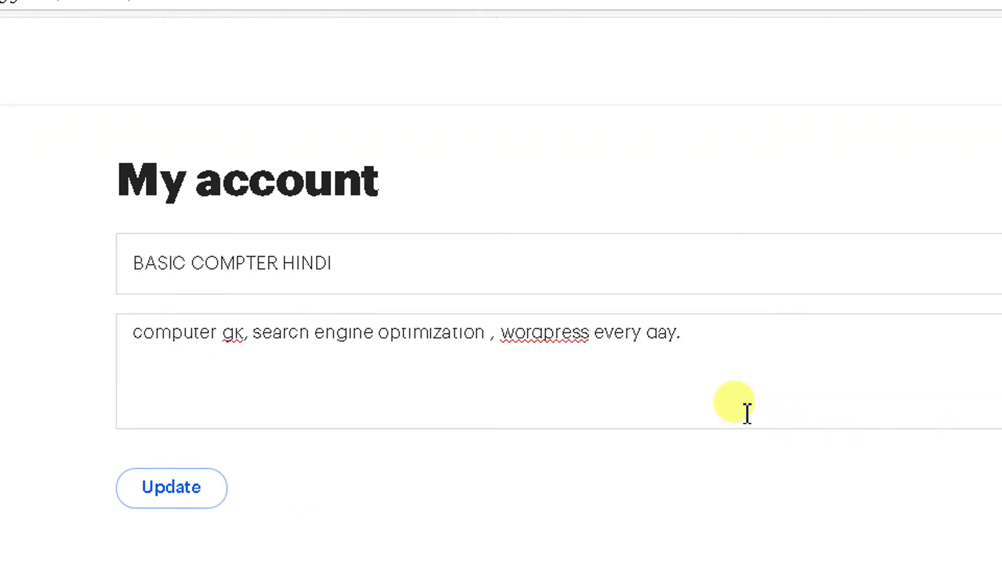
pyautogui.click(208, 22)
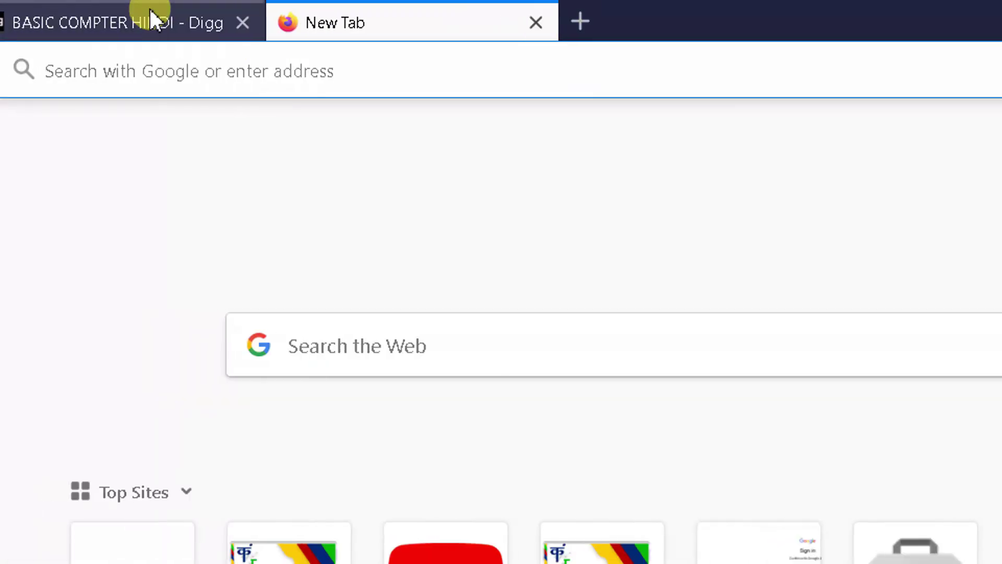
pyautogui.click(163, 40)
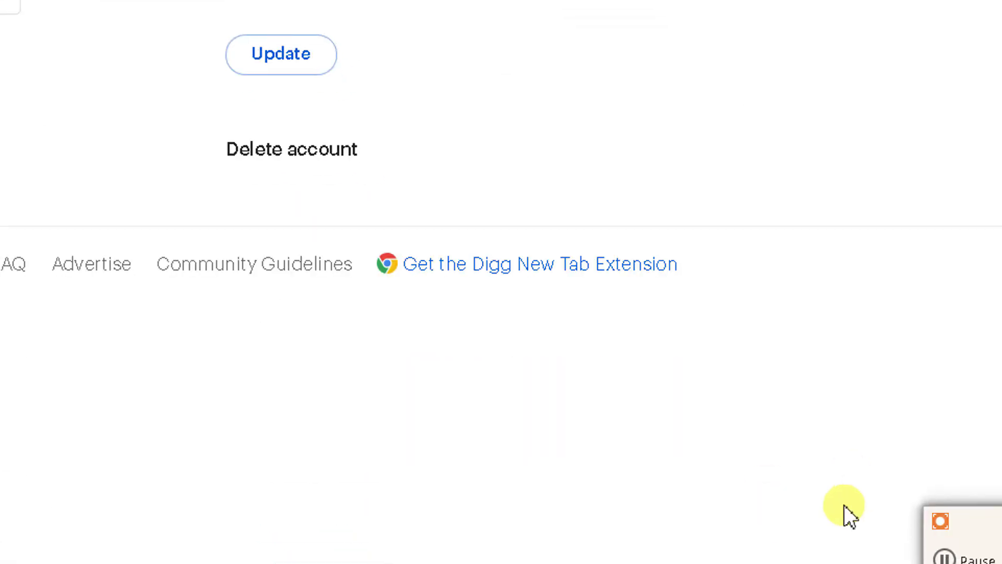
pyautogui.click(828, 525)
pyautogui.click(261, 191)
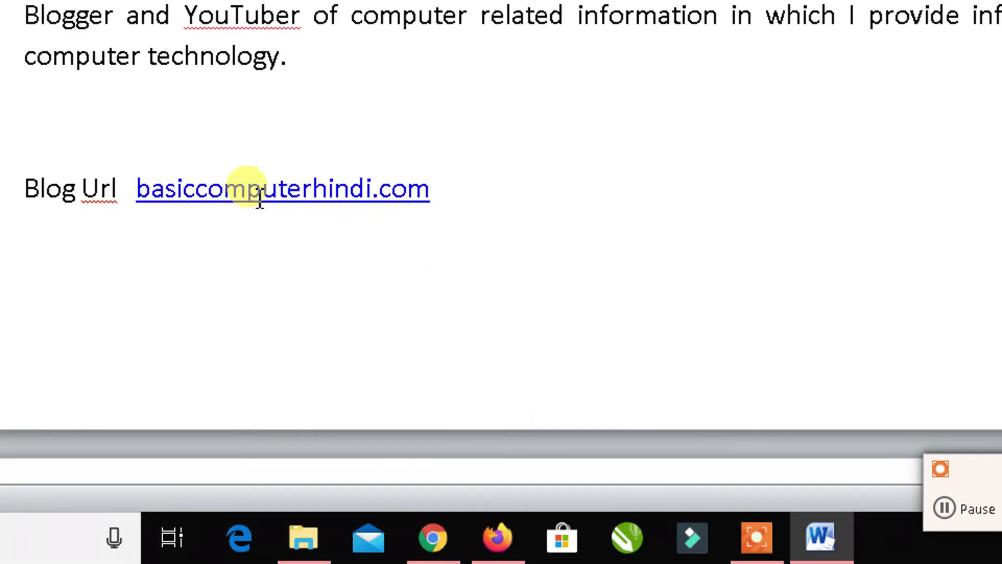
pyautogui.tripleClick(260, 195)
pyautogui.tripleClick(260, 196)
pyautogui.hotkey('ctrl', 'c')
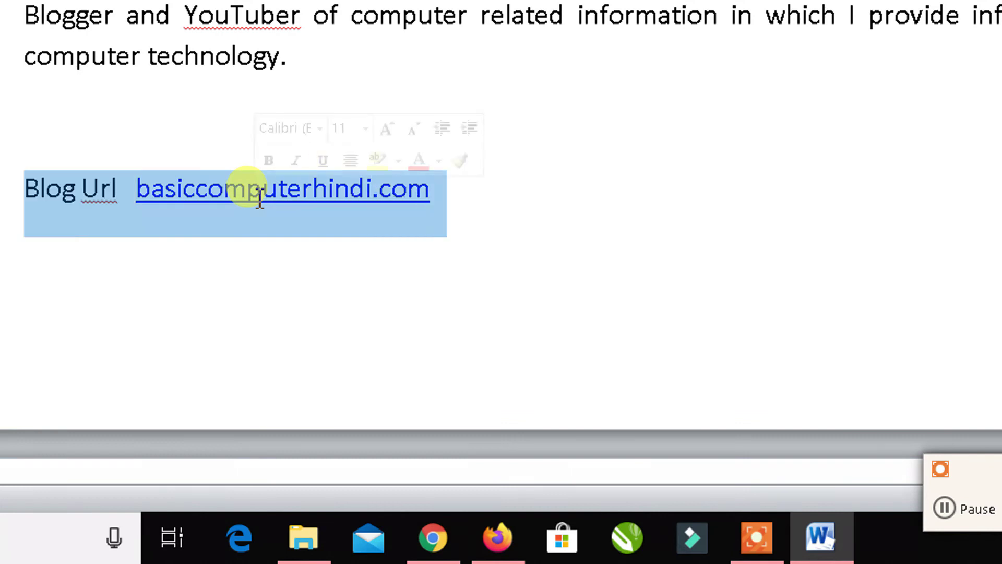
# Step: Return to Digg, paste the Blog Url line at the end of the biography, update the account and close the empty browser tab
pyautogui.click(478, 525)
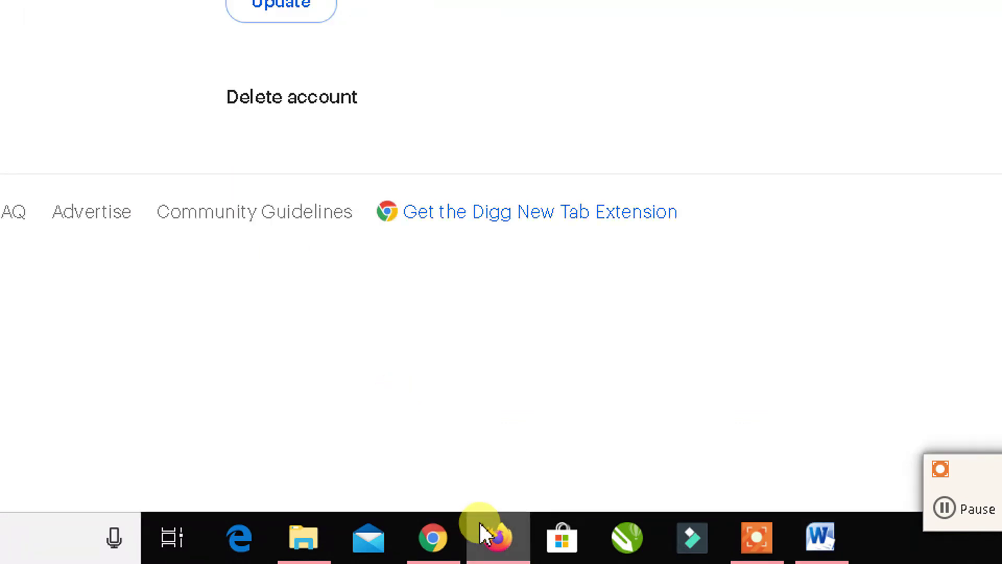
pyautogui.click(500, 450)
pyautogui.hotkey('ctrl', 'v')
pyautogui.moveTo(646, 469); pyautogui.dragTo(347, 458)
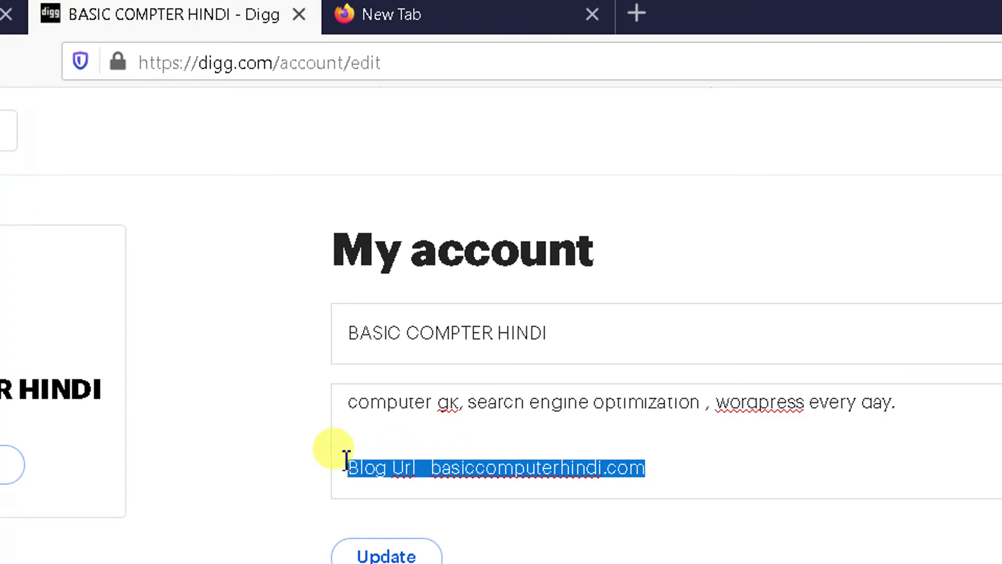
pyautogui.click(453, 473)
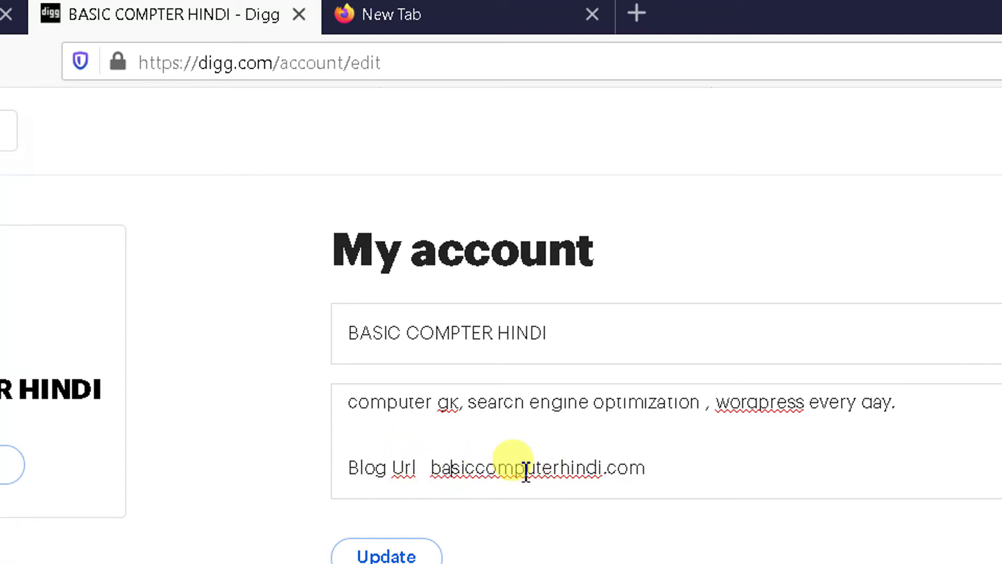
pyautogui.scroll(3, 694, 415)
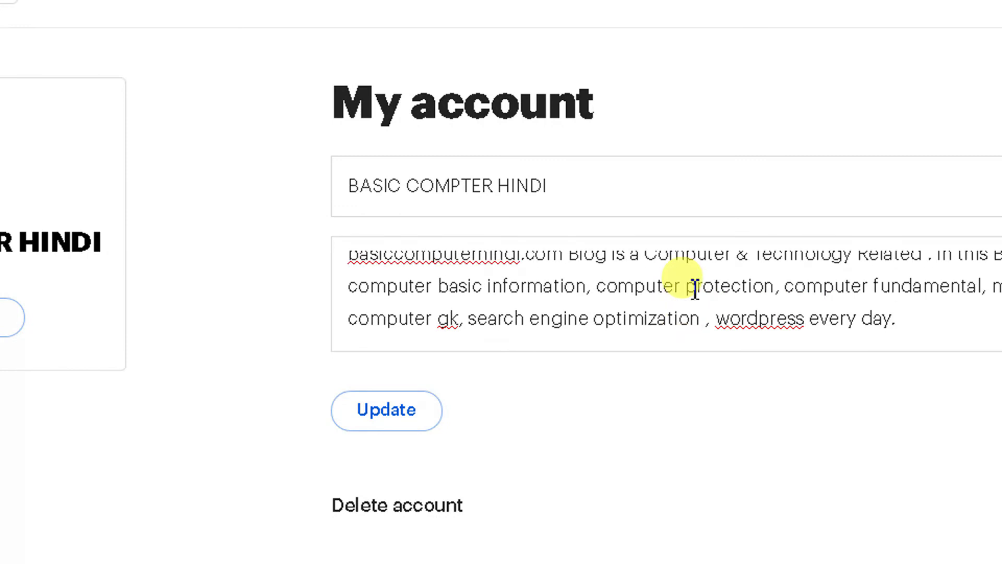
pyautogui.click(596, 324)
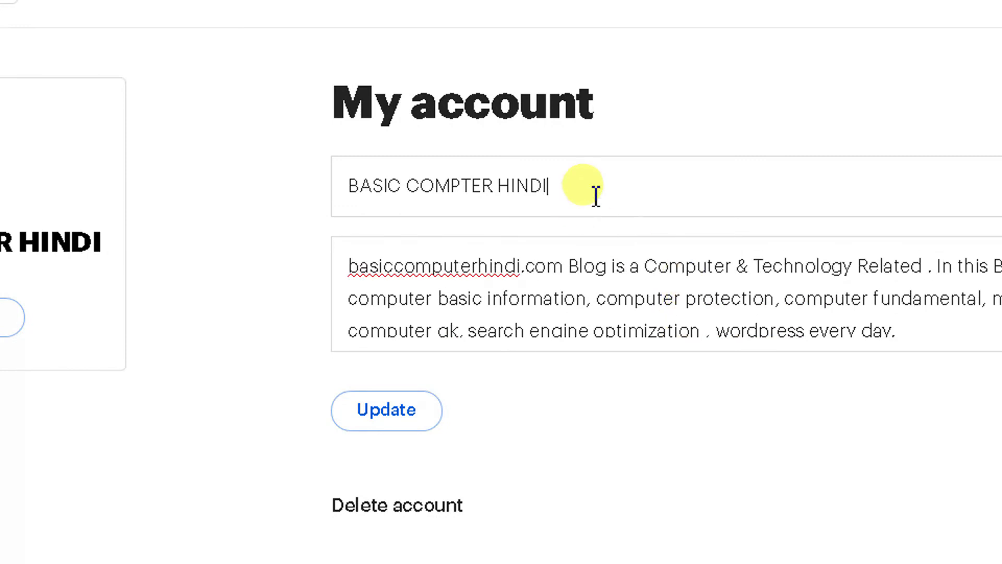
pyautogui.click(392, 404)
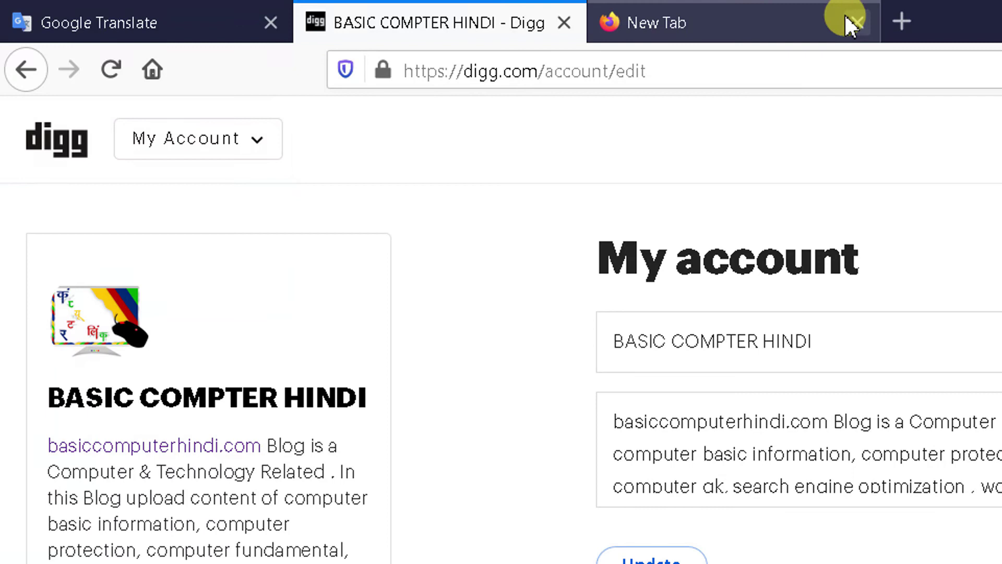
pyautogui.click(856, 23)
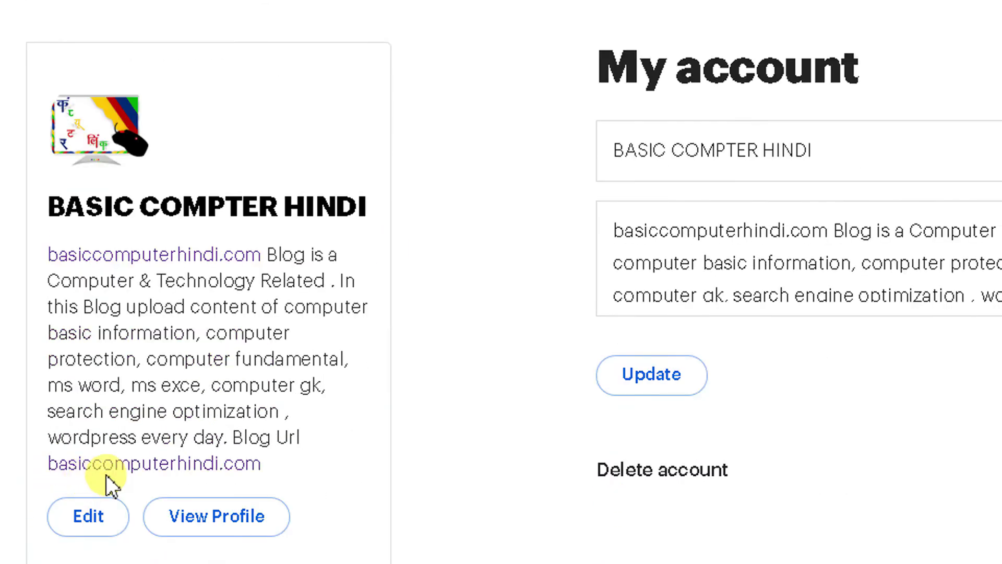
# Step: Open the first basiccomputerhindi.com link in the profile card to check its address, and inspect that link's page element
pyautogui.click(177, 259)
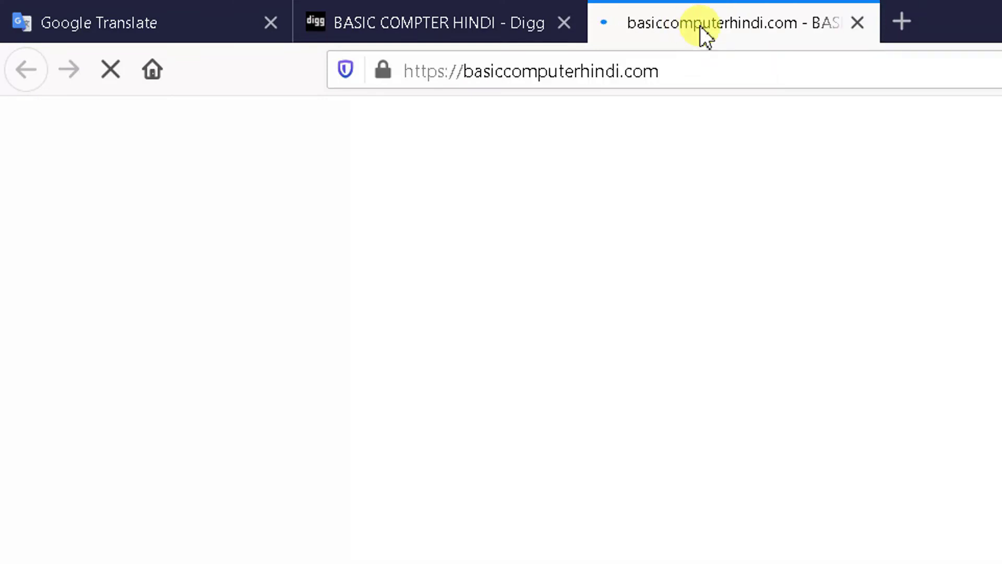
pyautogui.moveTo(695, 79); pyautogui.dragTo(428, 75)
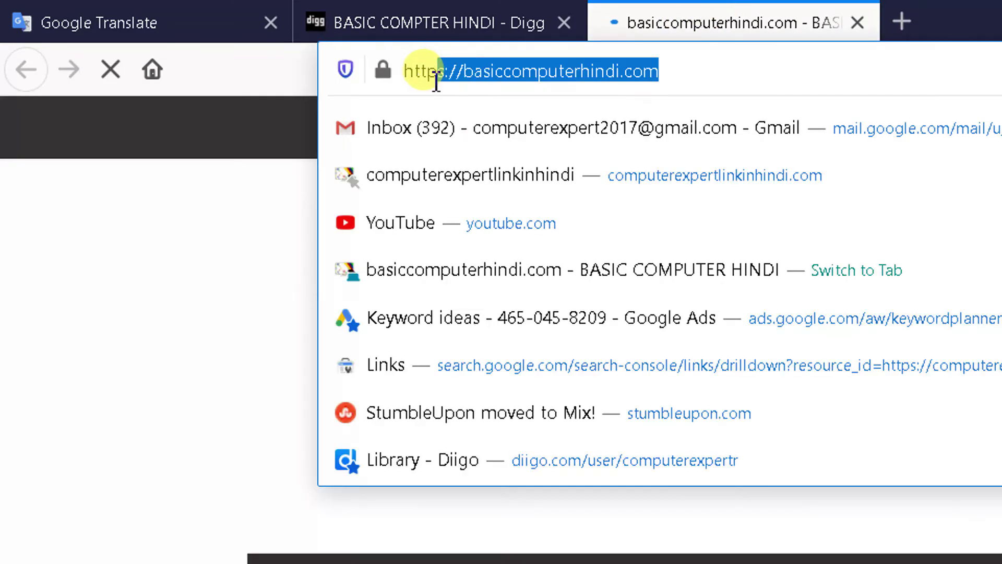
pyautogui.click(410, 33)
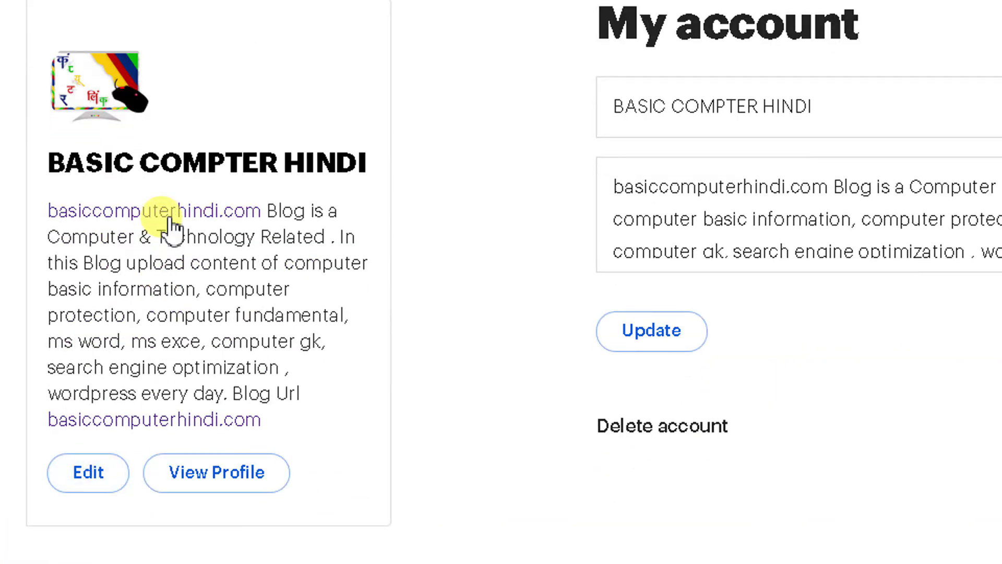
pyautogui.rightClick(173, 225)
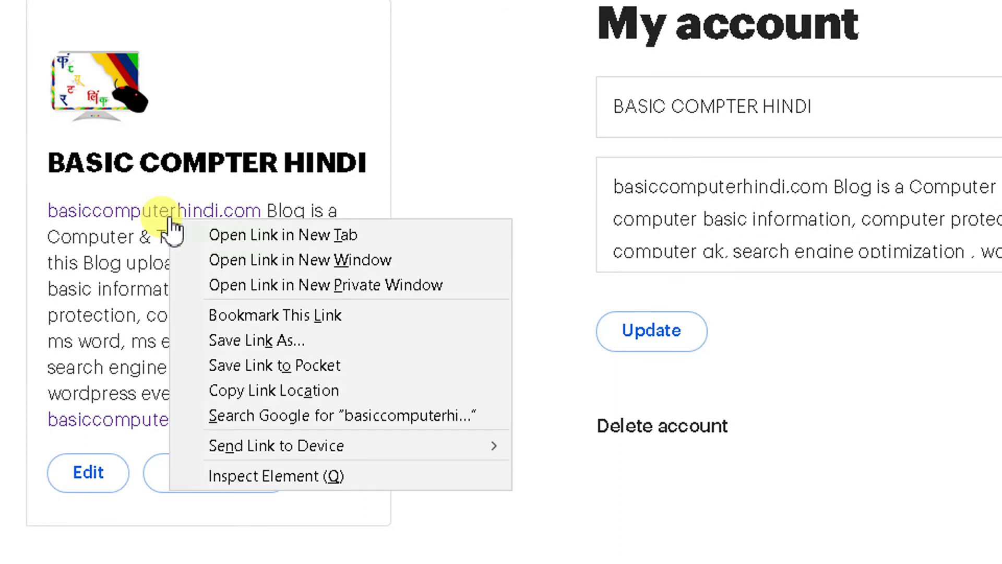
pyautogui.click(224, 477)
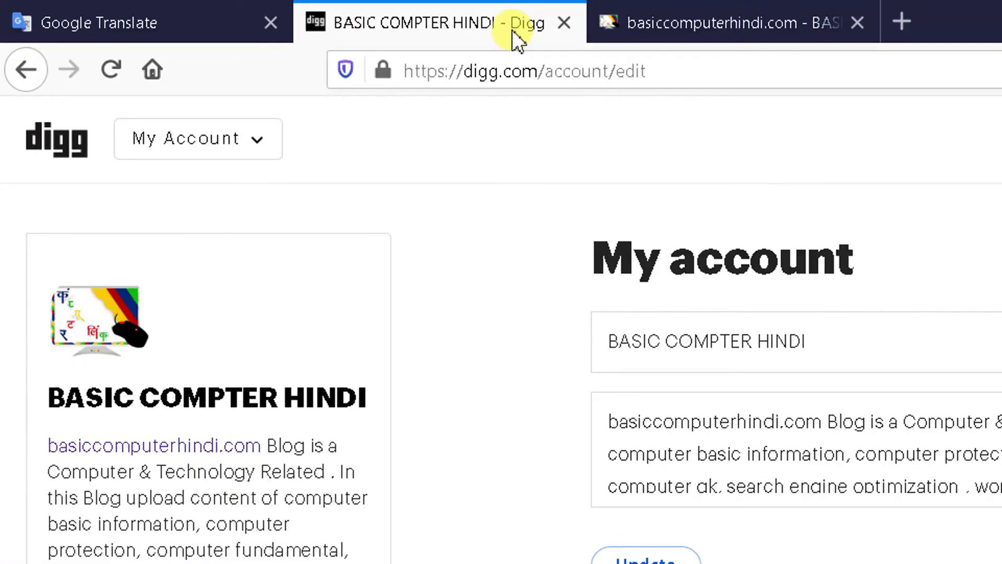
# Step: Switch to Google Translate and start a third paragraph in the source text with "TO AAP IS TARAH DIGG WBSITE PAR"
pyautogui.click(136, 23)
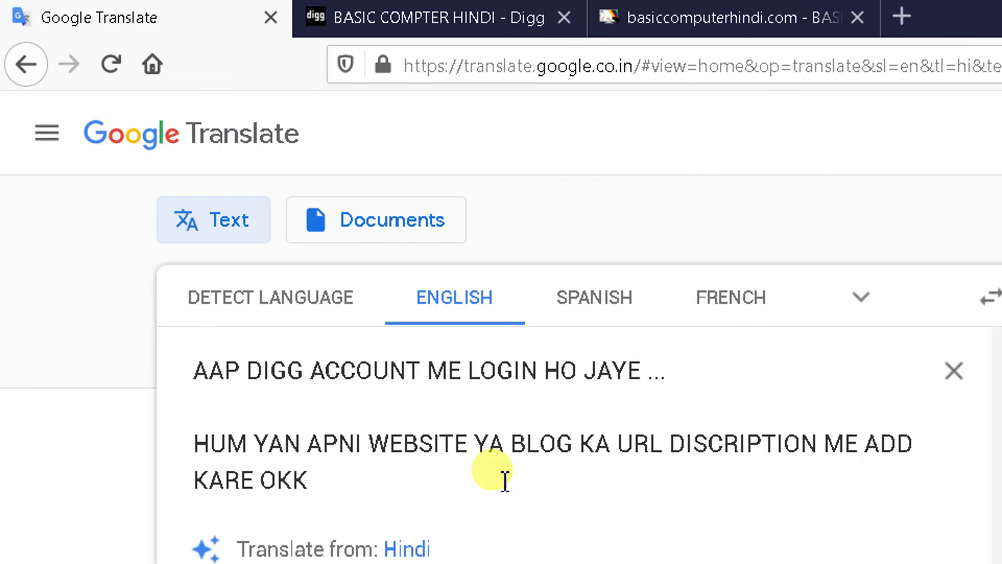
pyautogui.press('Return')
pyautogui.press('Return')
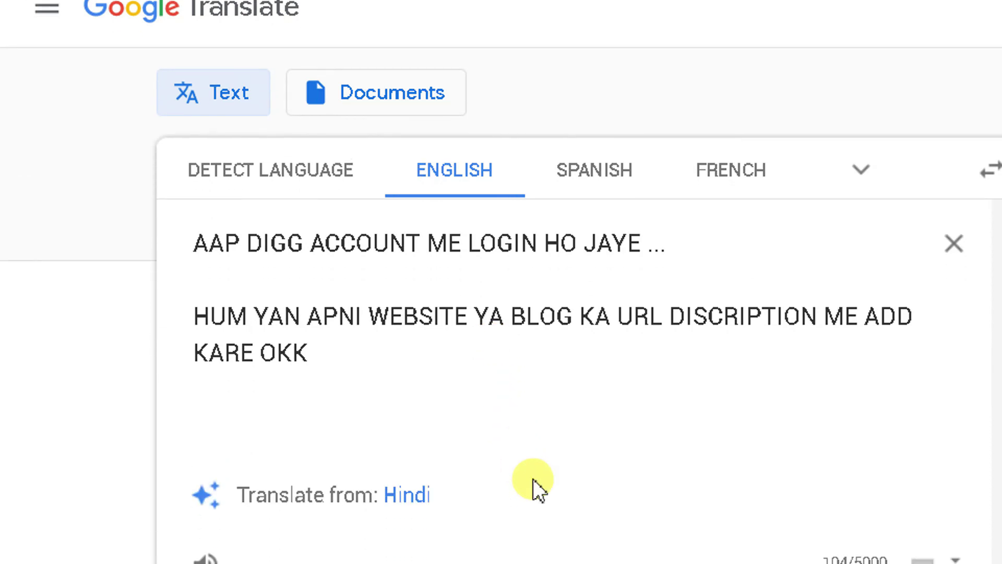
pyautogui.write('TO')
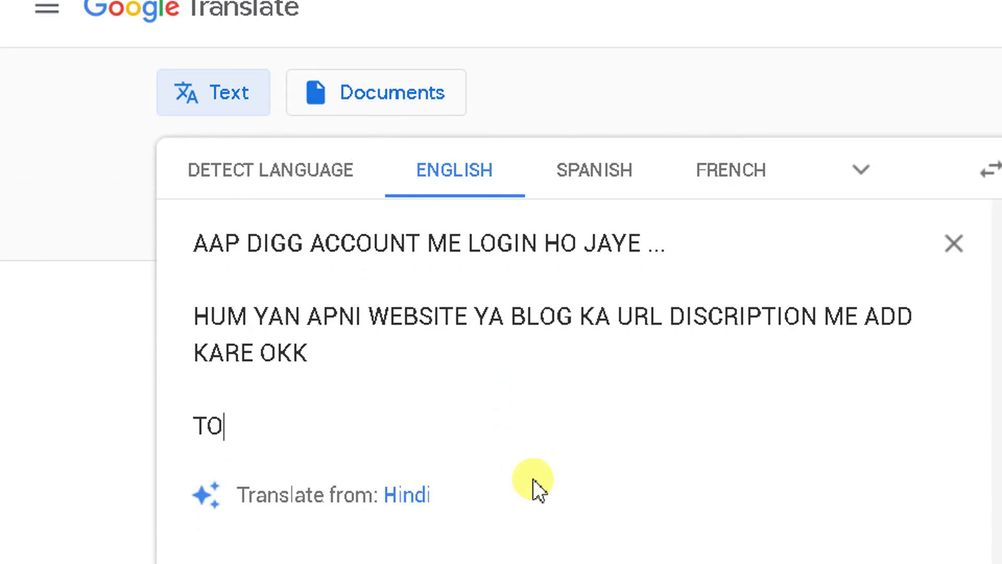
pyautogui.write(' AAP IS TARAH')
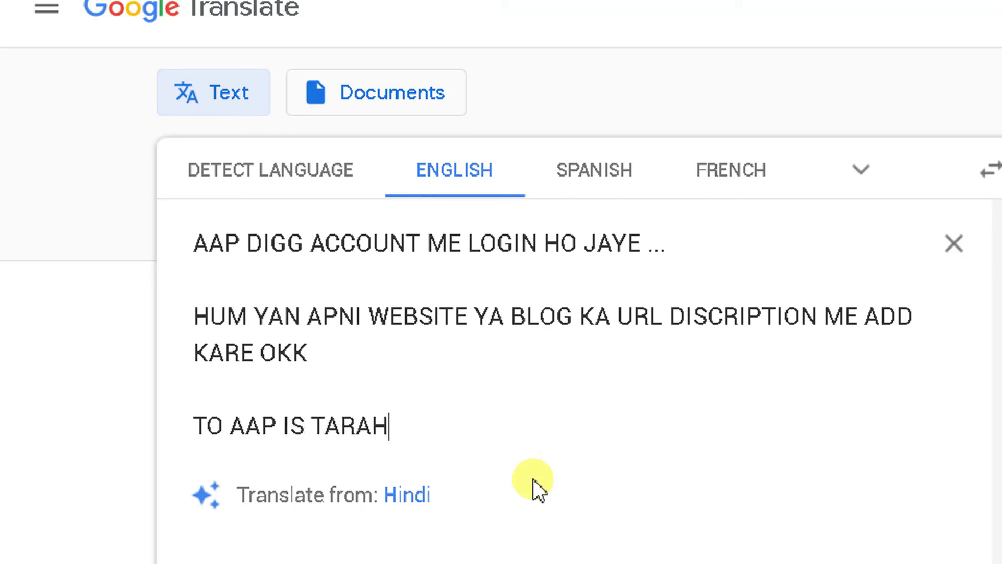
pyautogui.write(' DIGG ')
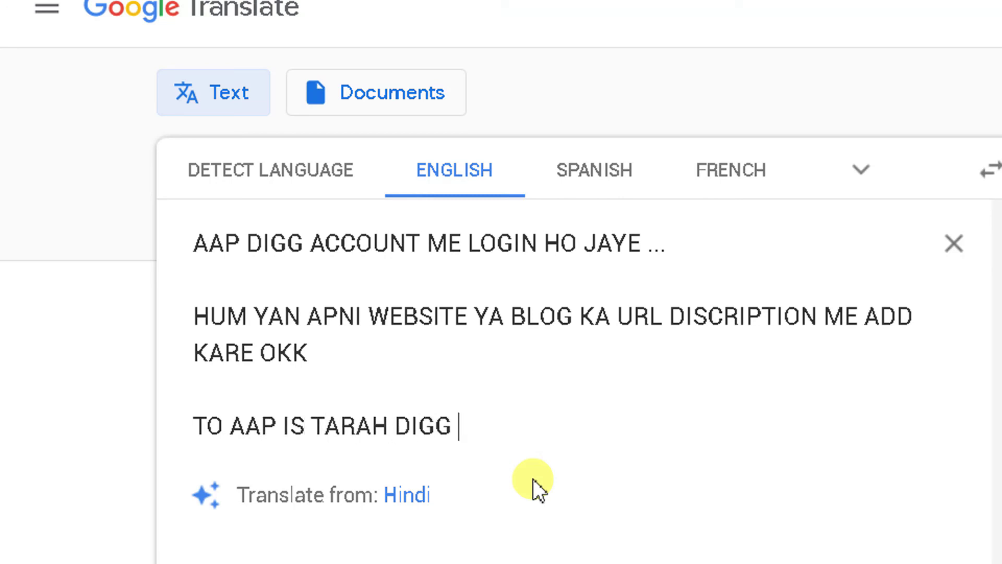
pyautogui.write('WBSITE PAR P')
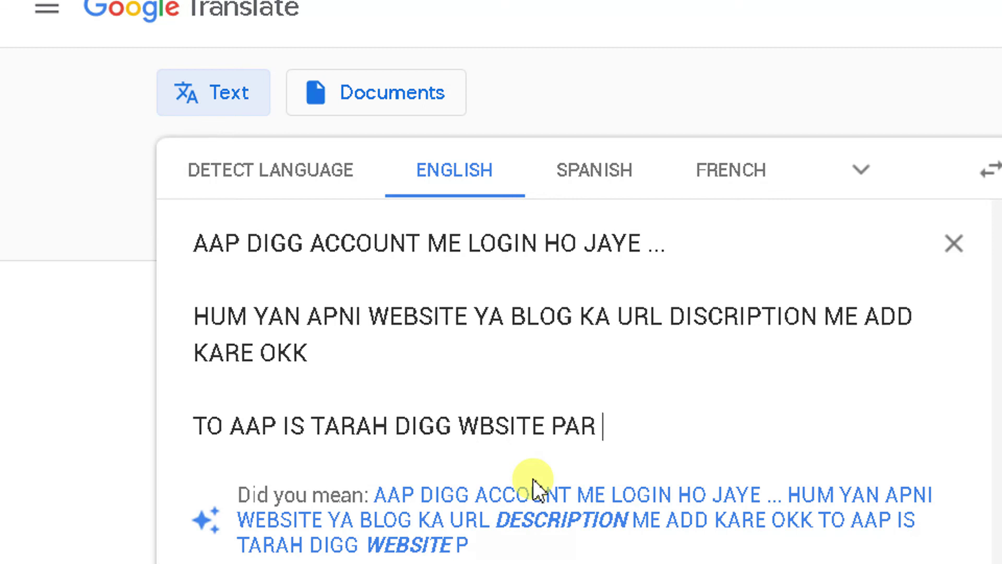
# Step: Complete the third paragraph with "APNI WEBSITE YA BLOG KA LINK ADD KAR SAKTE HAI BACKLINE LE SAKTE HAI OKK"
pyautogui.press('BackSpace')
pyautogui.write('AN')
pyautogui.press('BackSpace')
pyautogui.press('BackSpace')
pyautogui.write('APNI WEBSITE YA ')
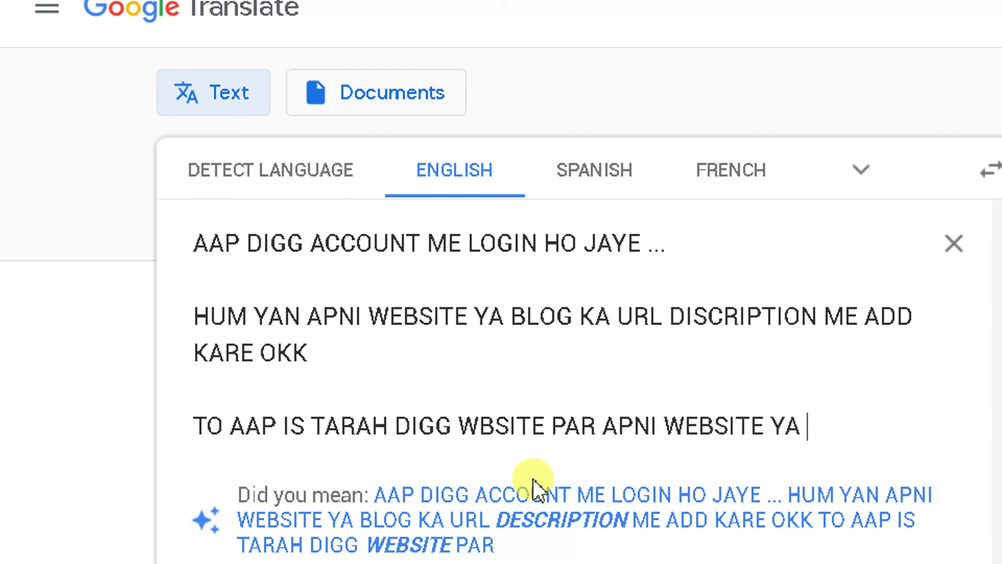
pyautogui.write('BLOG KA LINK')
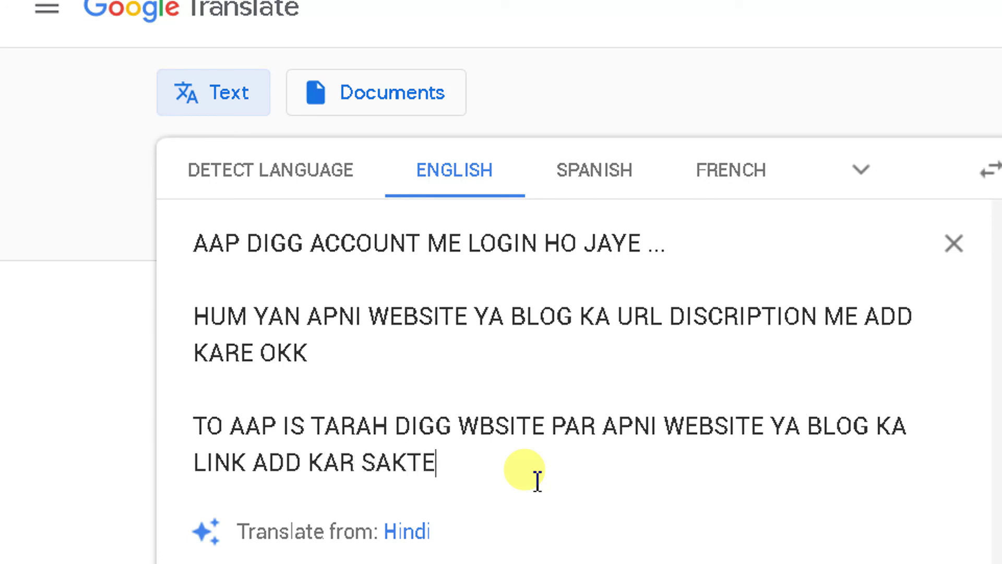
pyautogui.write('ADD KAR SAKTE HAI BACKLINE LE')
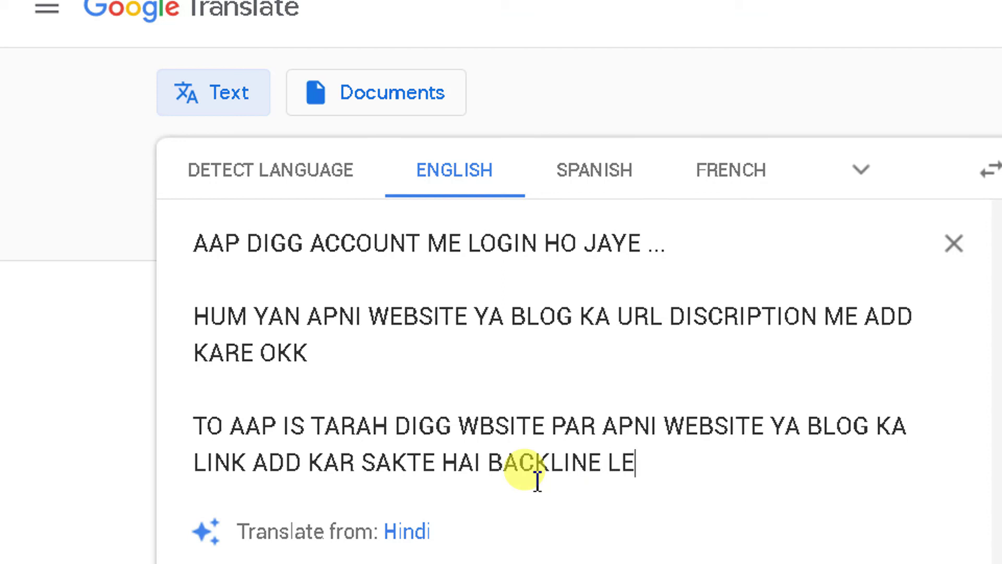
pyautogui.write(' SAKTE HAI OKK')
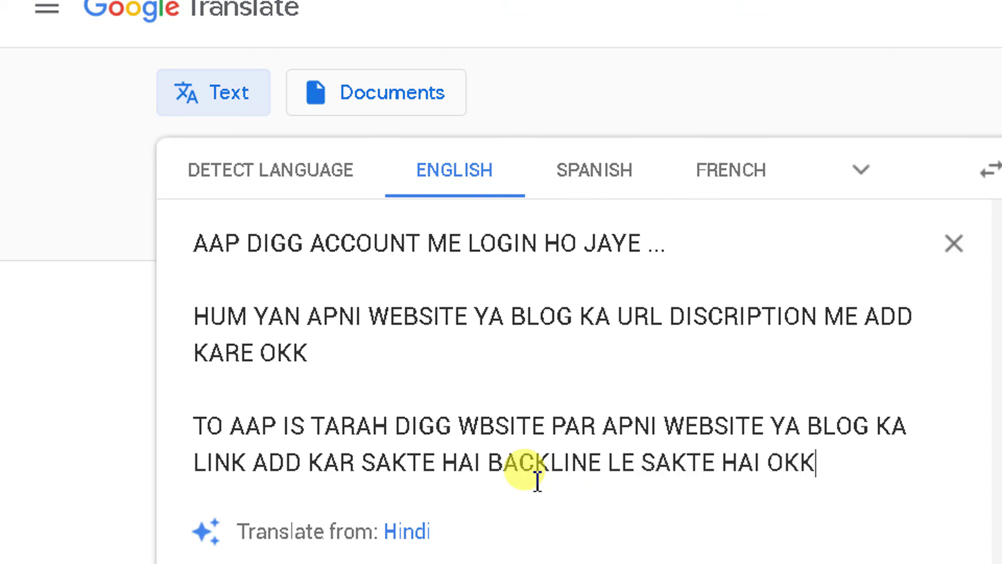